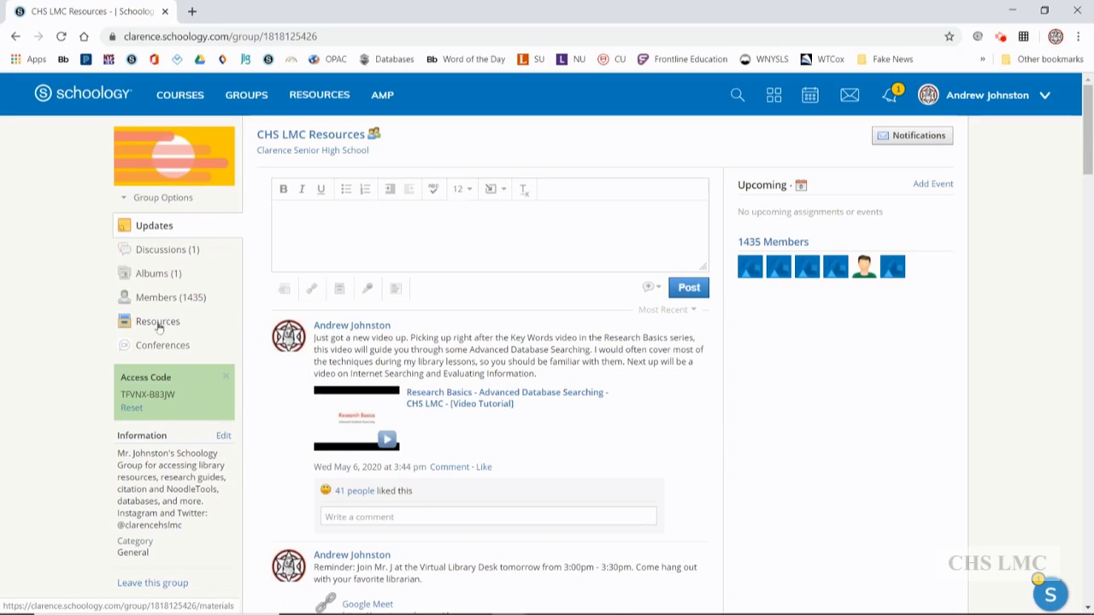
# Step: Open the Advanced Internet Searching worksheet from Resources > Research Guides > Research Basics
pyautogui.click(158, 325)
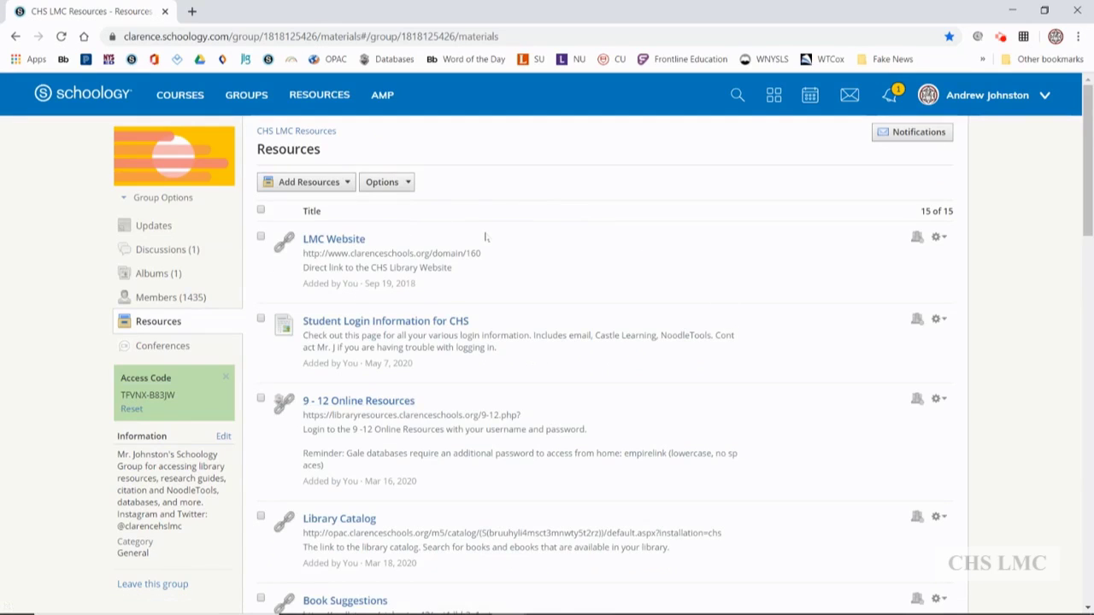
pyautogui.scroll(-6, 485, 236)
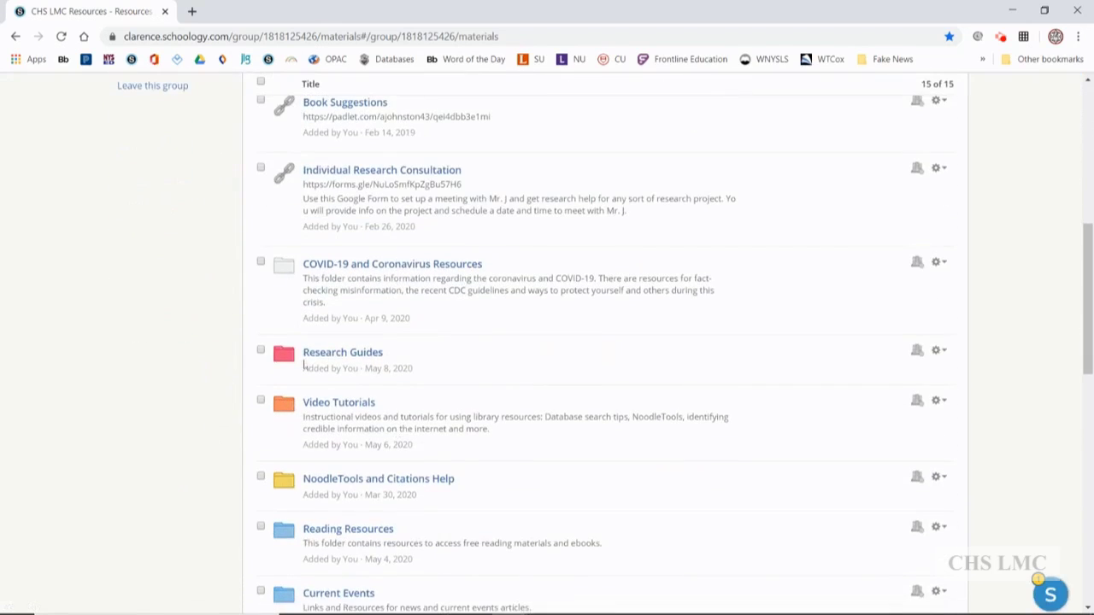
pyautogui.click(316, 355)
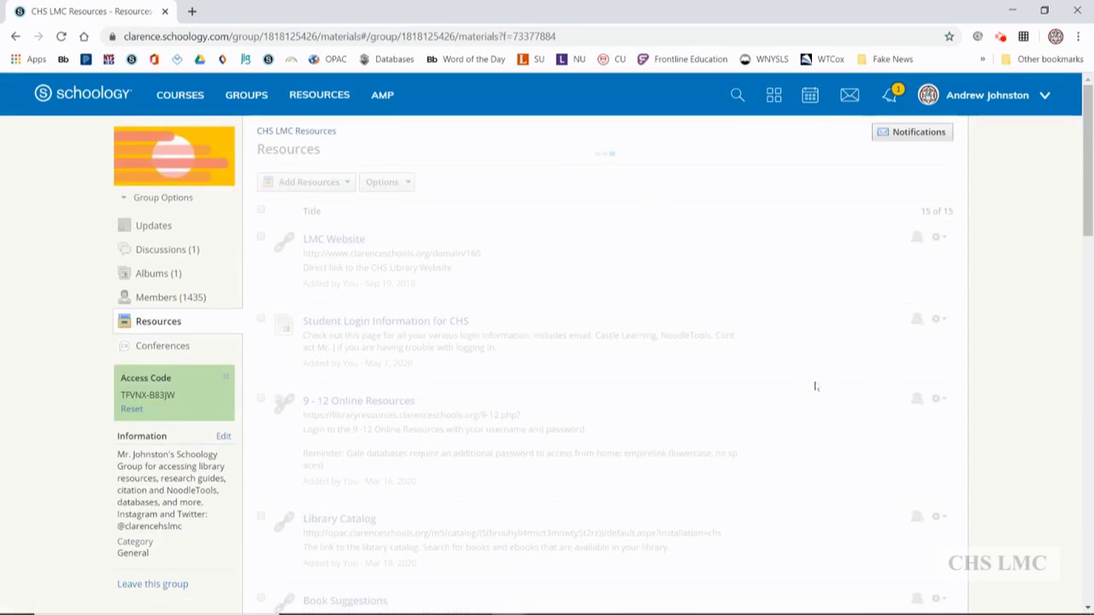
pyautogui.click(348, 238)
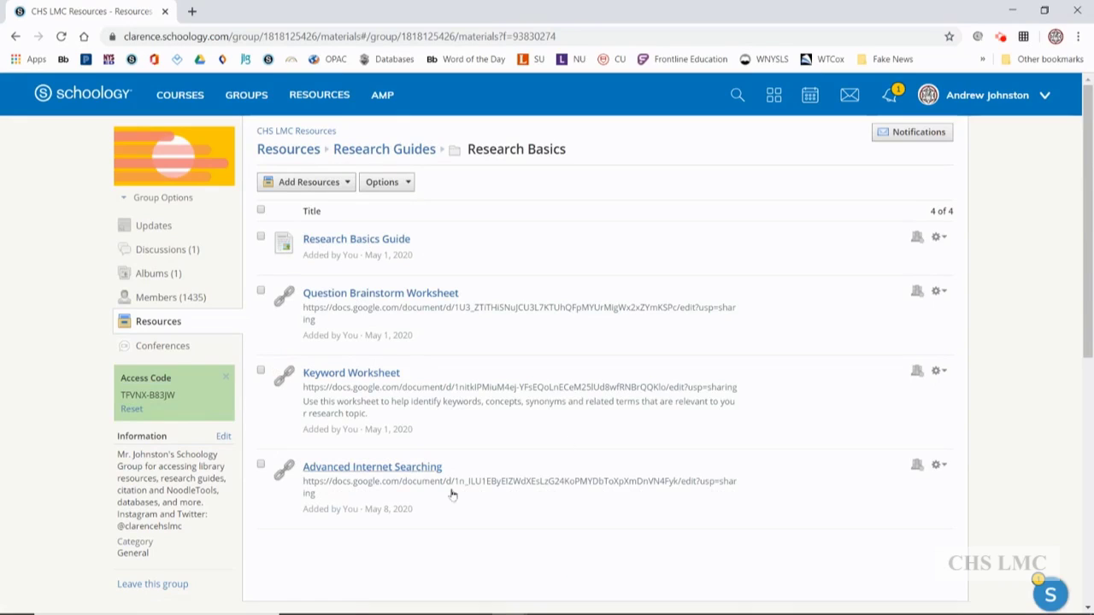
pyautogui.click(401, 469)
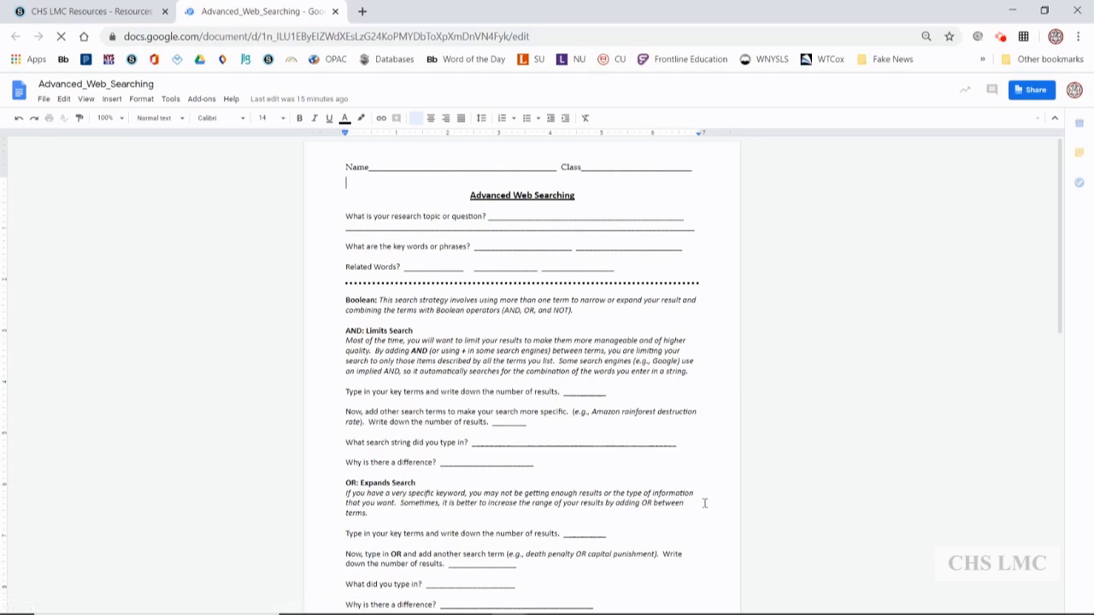
pyautogui.click(41, 99)
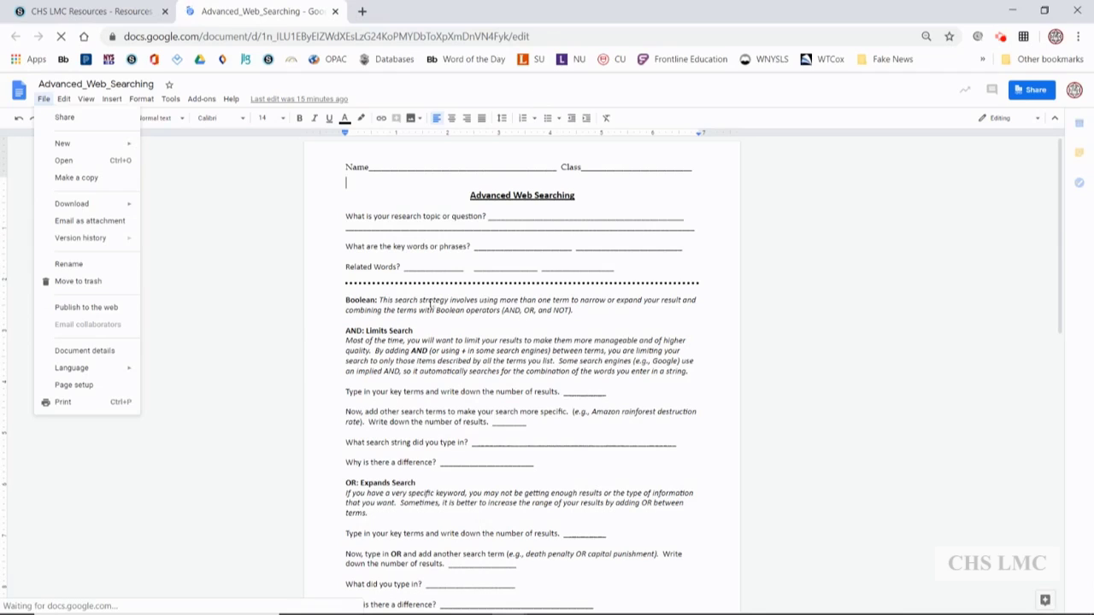
pyautogui.click(282, 289)
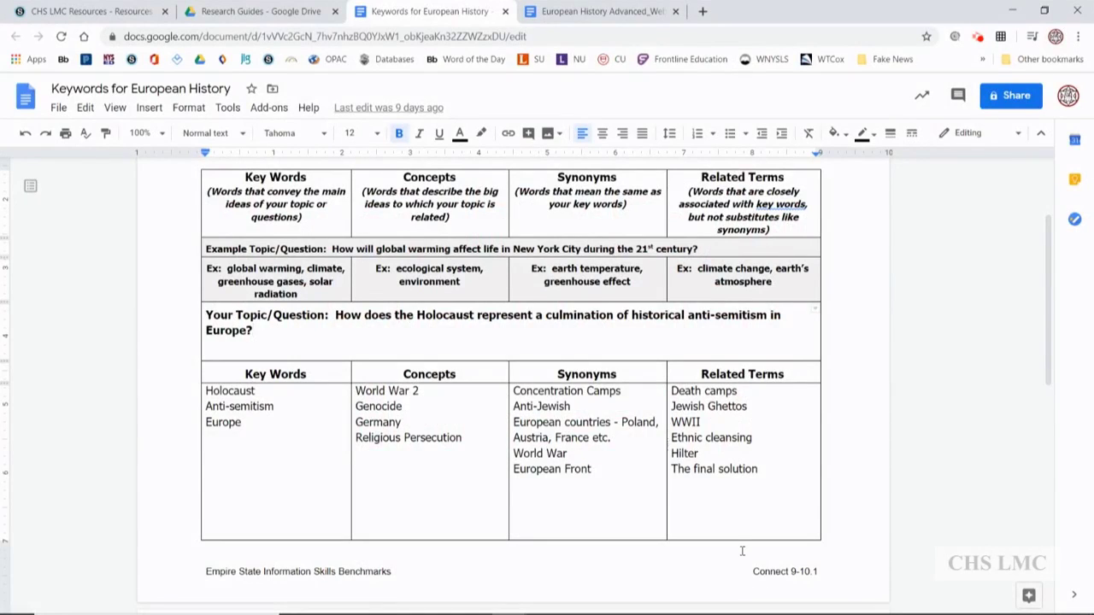
# Step: Switch to the European History Advanced_Web_Searching tab and review its blank research topic and search questions
pyautogui.scroll(2, 453, 518)
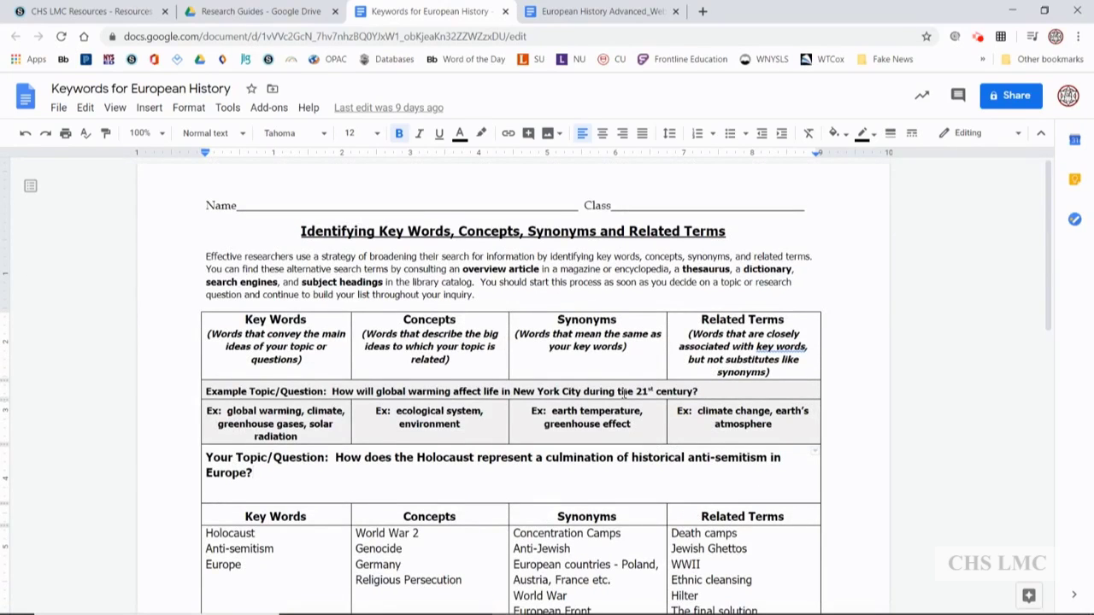
pyautogui.scroll(-1, 624, 391)
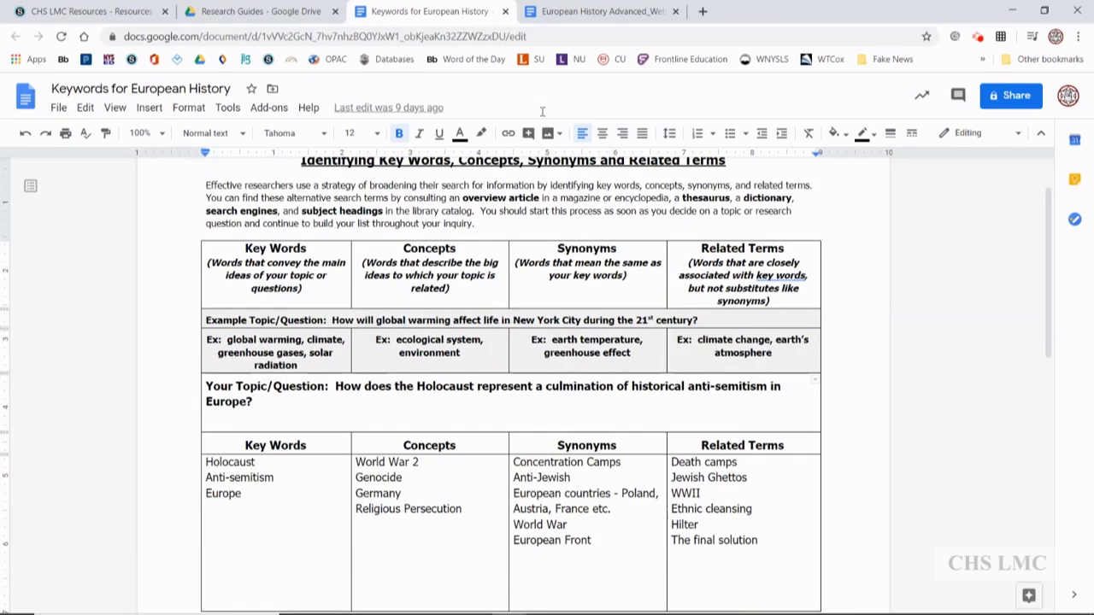
pyautogui.click(578, 11)
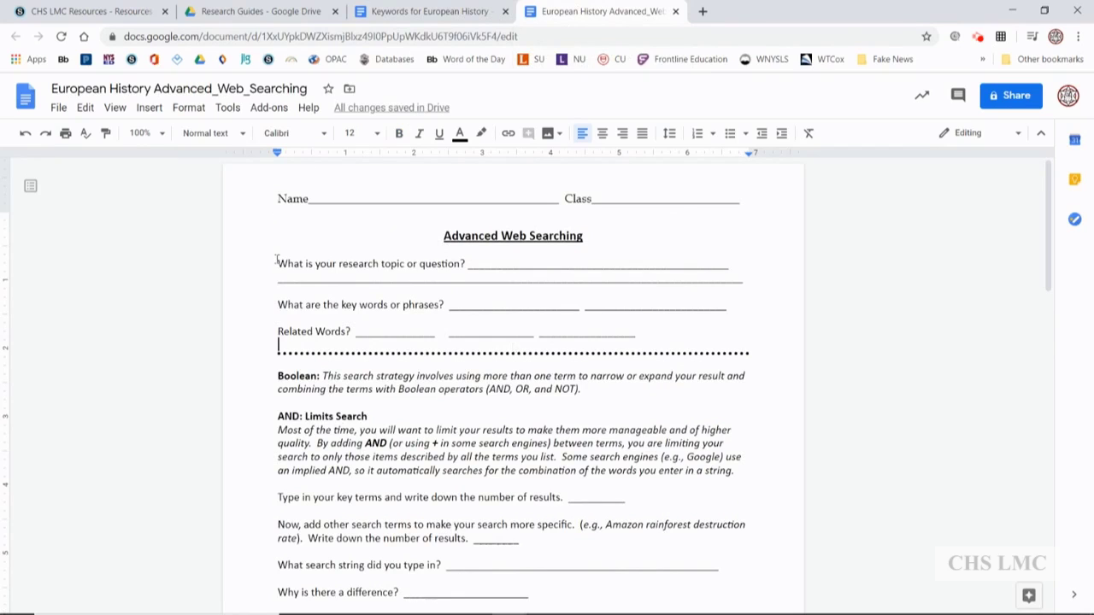
pyautogui.moveTo(276, 260); pyautogui.dragTo(463, 265)
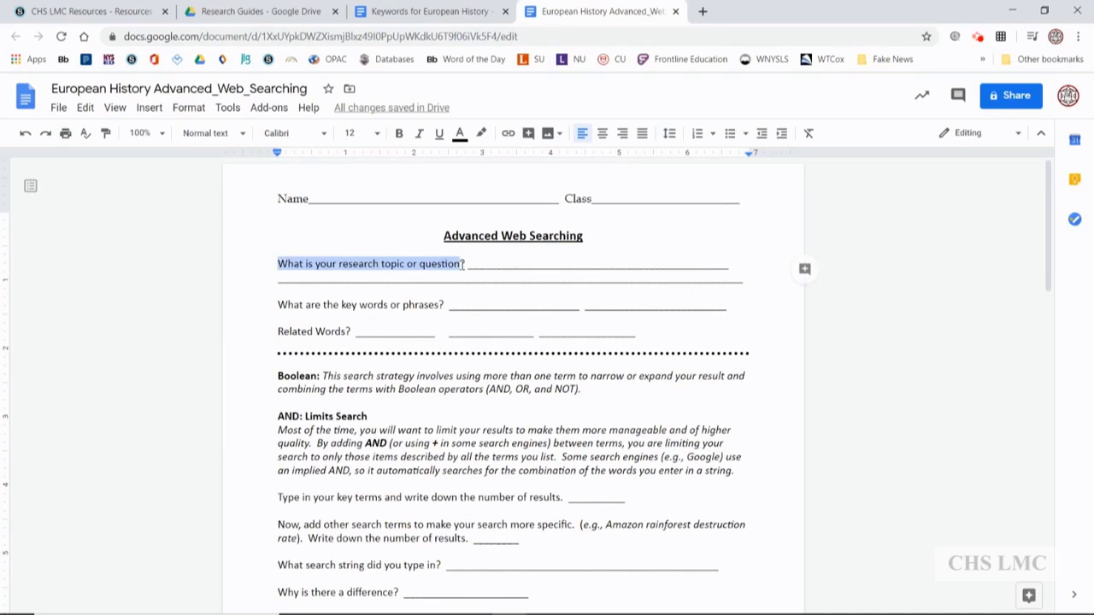
pyautogui.click(294, 237)
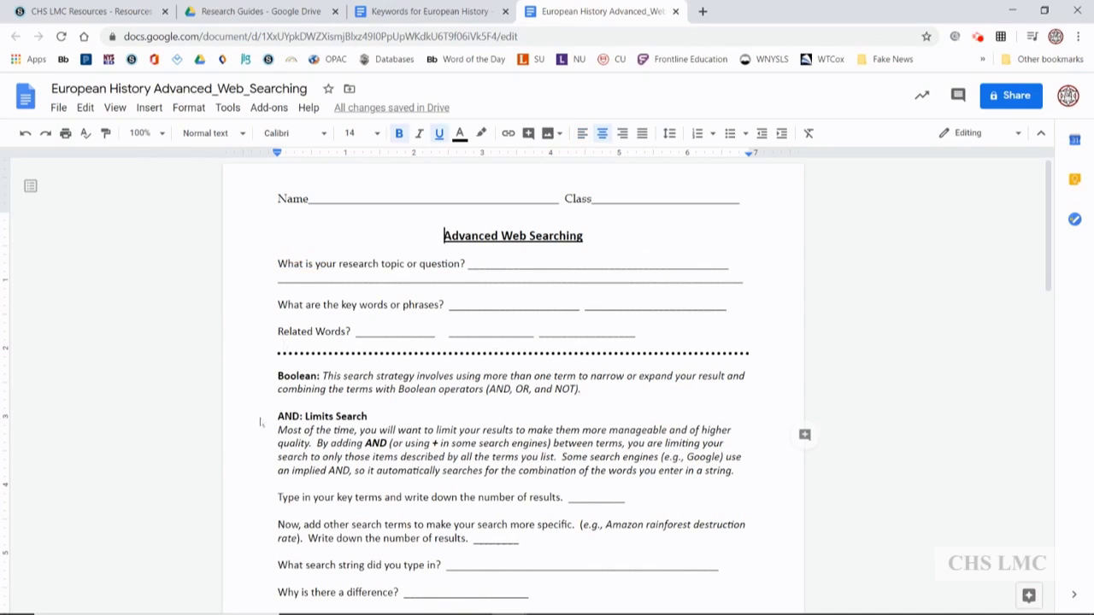
pyautogui.scroll(-1, 390, 291)
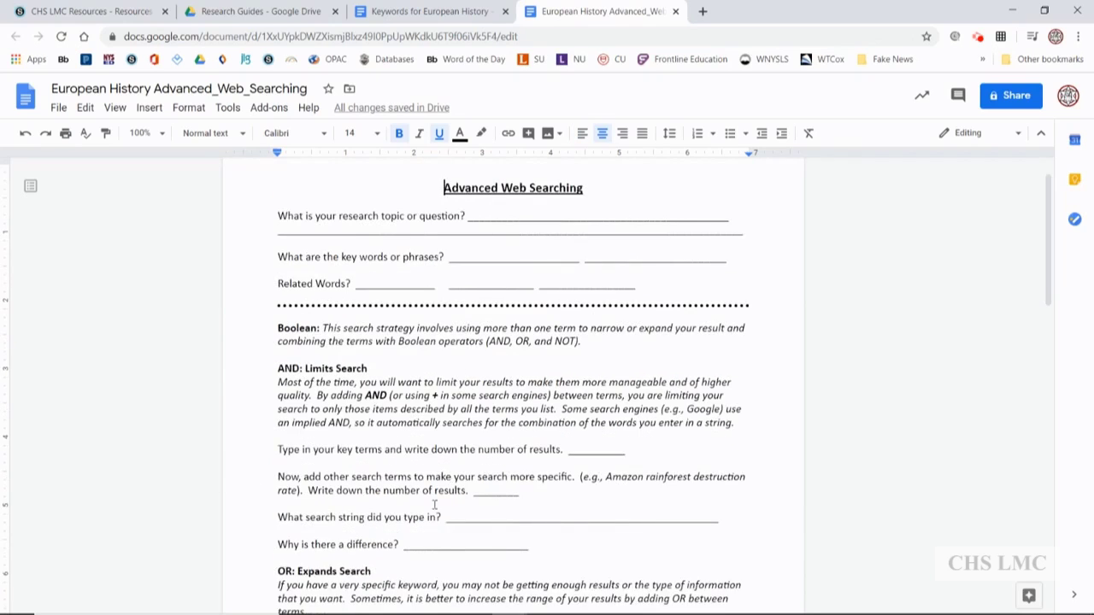
pyautogui.scroll(-3, 528, 507)
pyautogui.scroll(3, 528, 508)
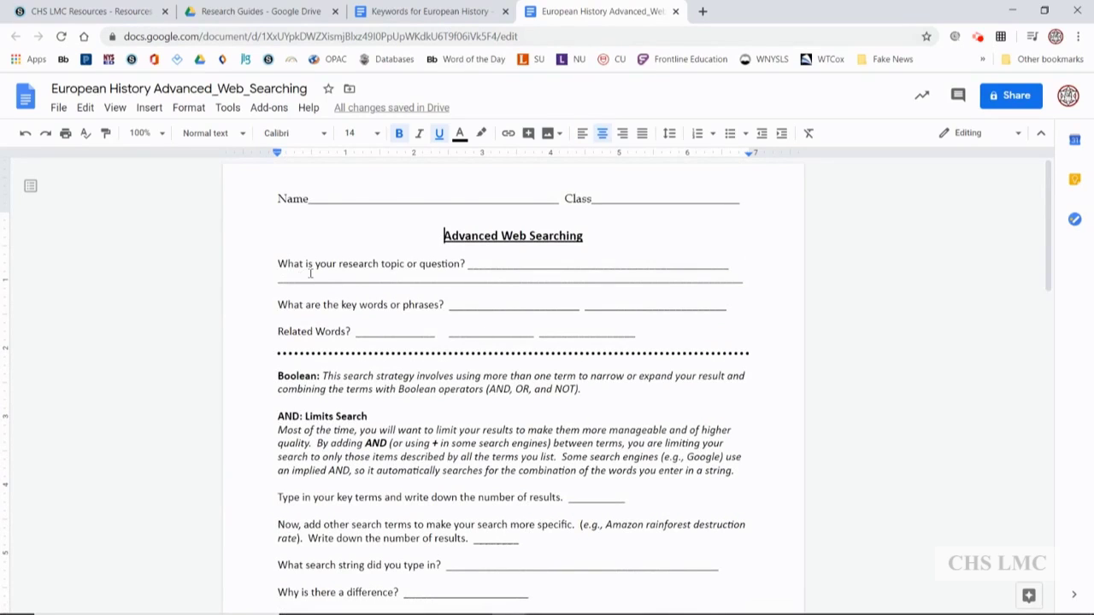
# Step: Copy the Holocaust topic question from the Keywords for European History document
pyautogui.click(419, 12)
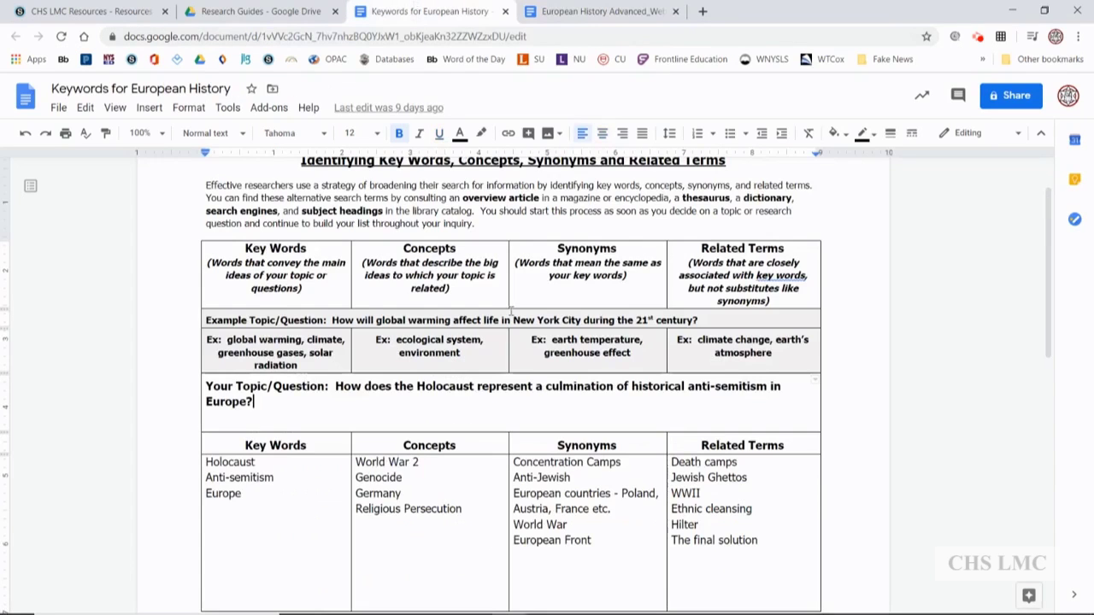
pyautogui.moveTo(337, 385); pyautogui.dragTo(357, 403)
pyautogui.rightClick(356, 389)
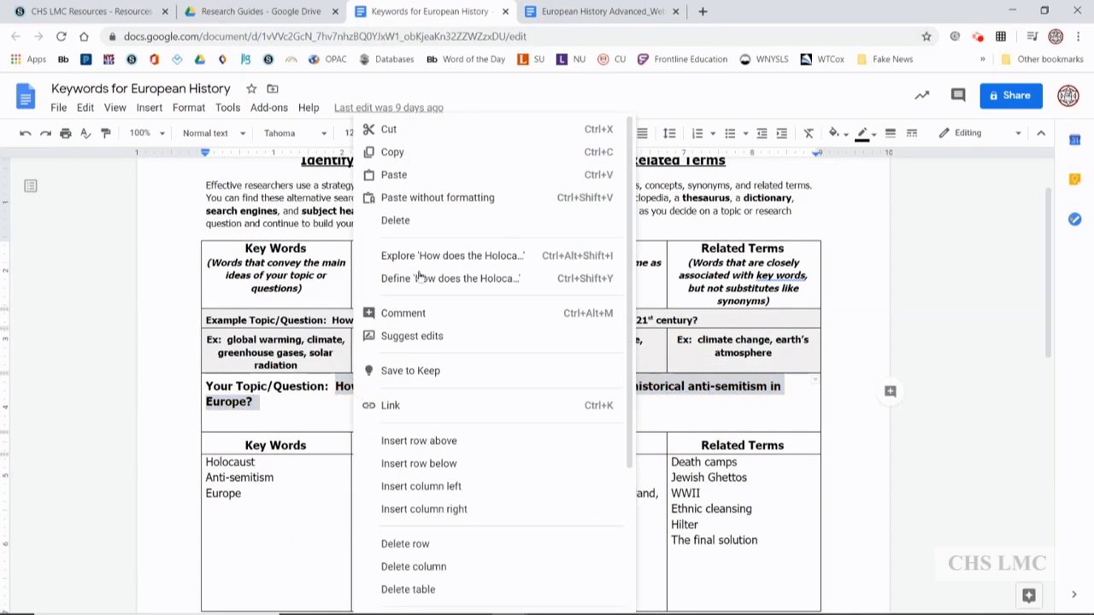
pyautogui.click(394, 151)
# Step: Paste the question without formatting onto the worksheet's research topic line, adding a leading space
pyautogui.click(598, 11)
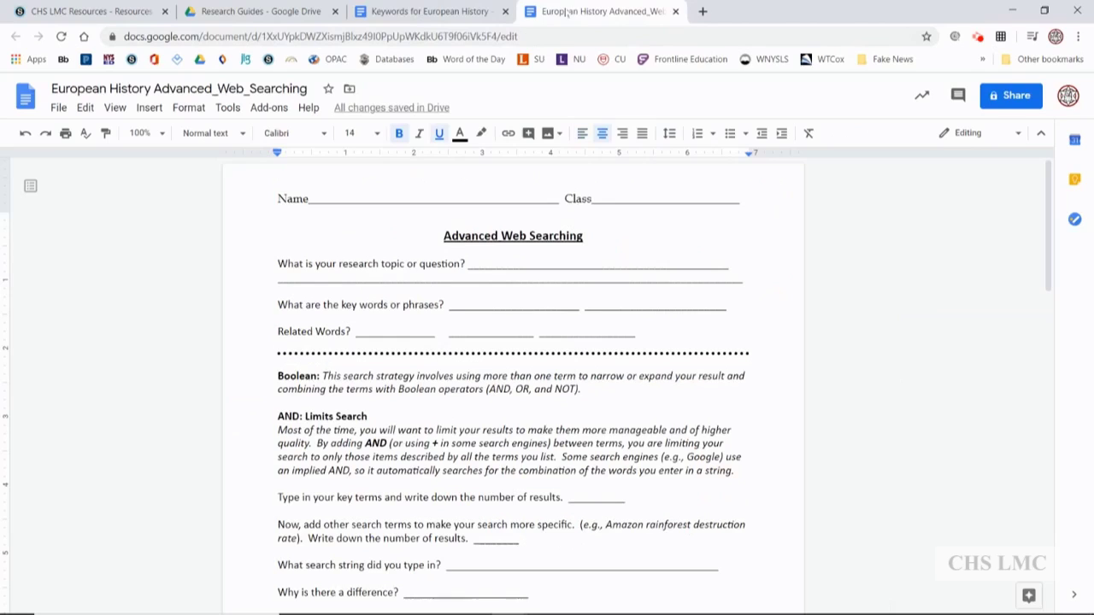
pyautogui.moveTo(466, 272)
pyautogui.mouseDown()
pyautogui.moveTo(739, 280)
pyautogui.moveTo(462, 266)
pyautogui.mouseUp()
pyautogui.rightClick(484, 268)
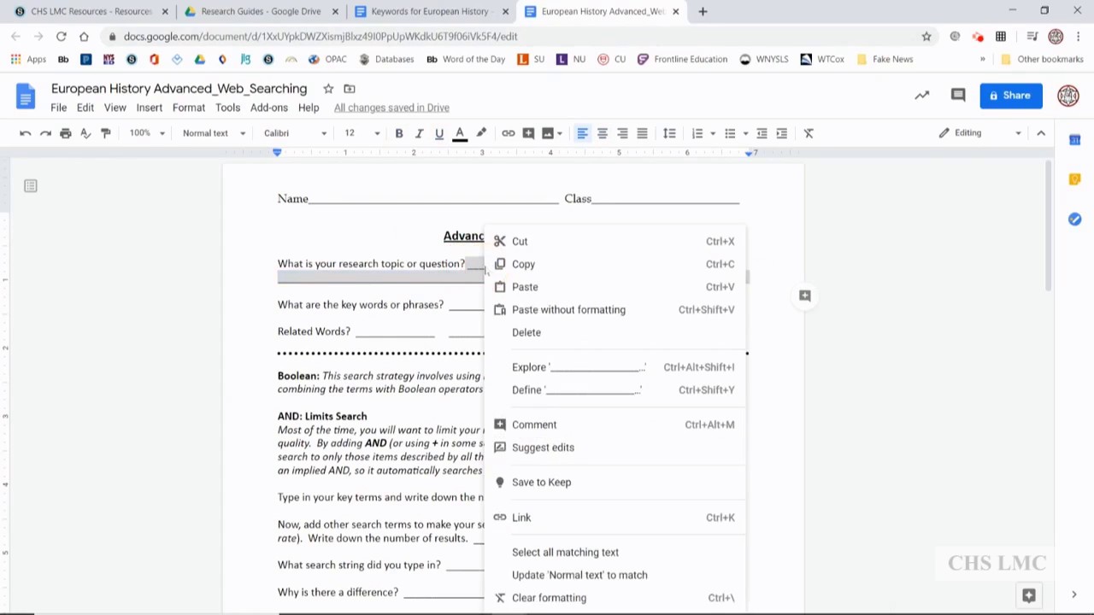
pyautogui.click(519, 307)
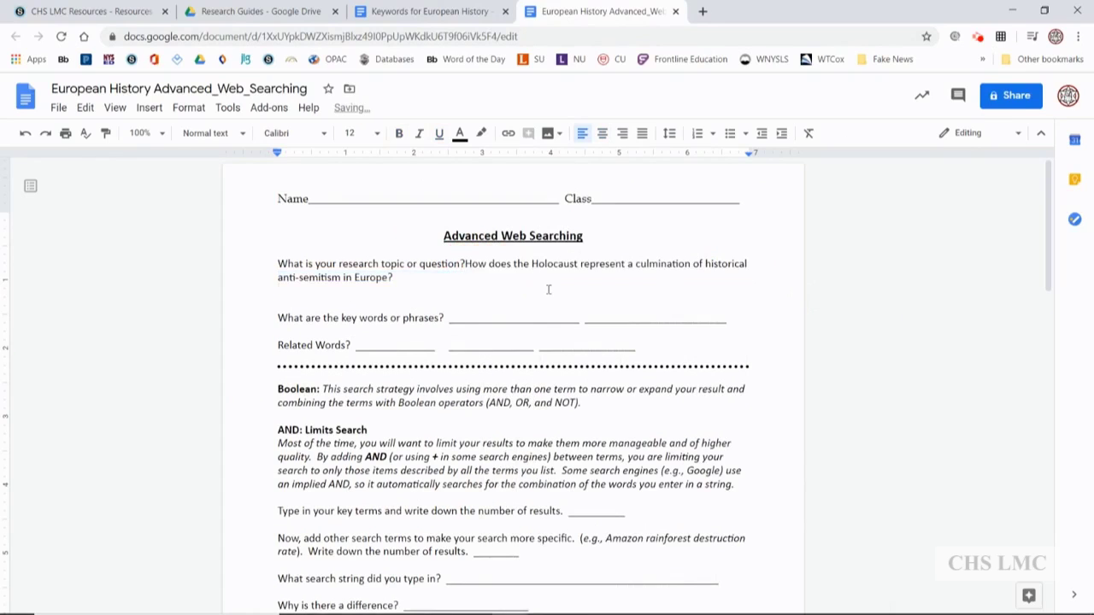
pyautogui.click(466, 264)
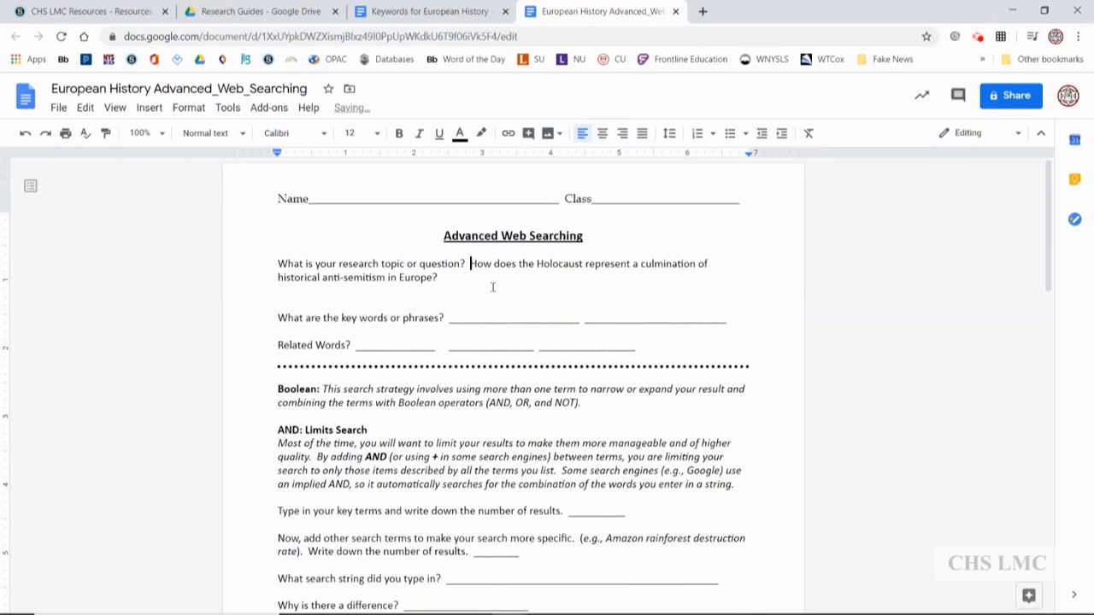
pyautogui.click(391, 303)
# Step: Remove the extra empty line and check the key words listed in the Keywords sheet
pyautogui.press('BackSpace')
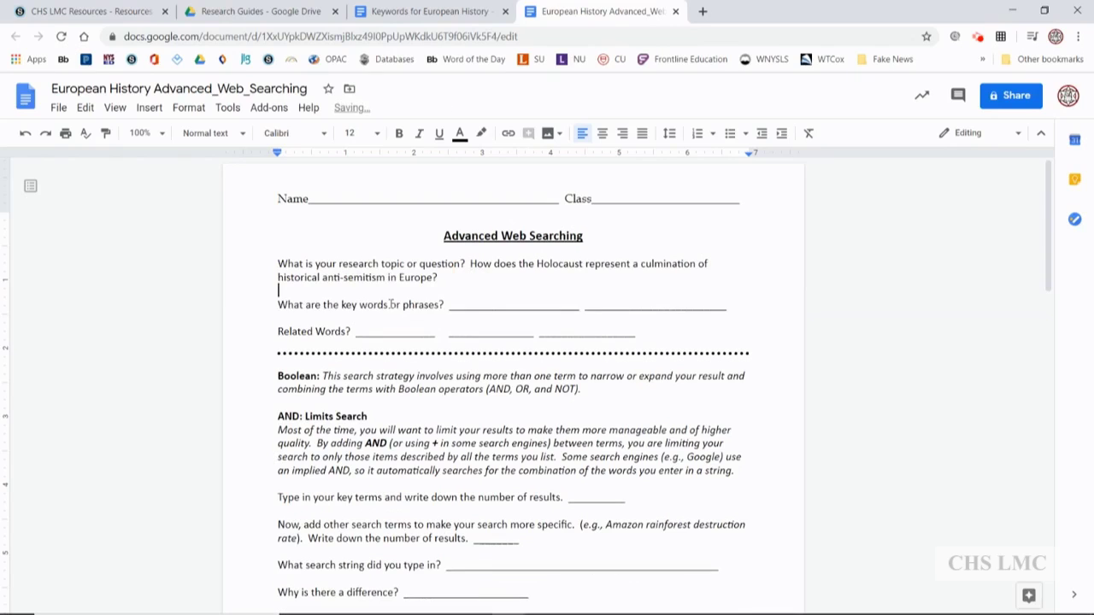
pyautogui.click(470, 8)
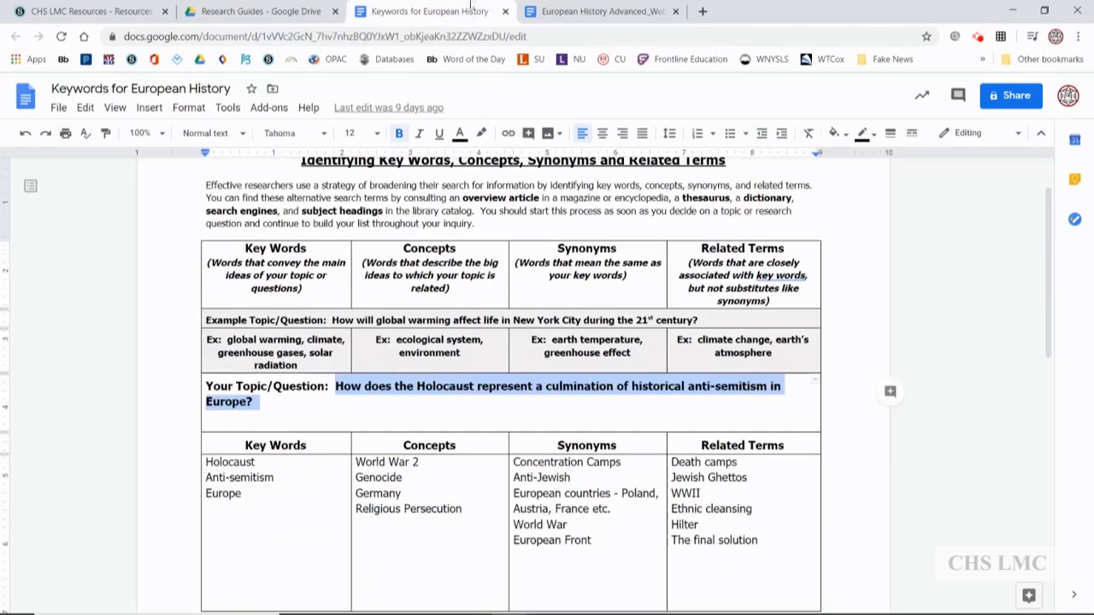
pyautogui.click(283, 481)
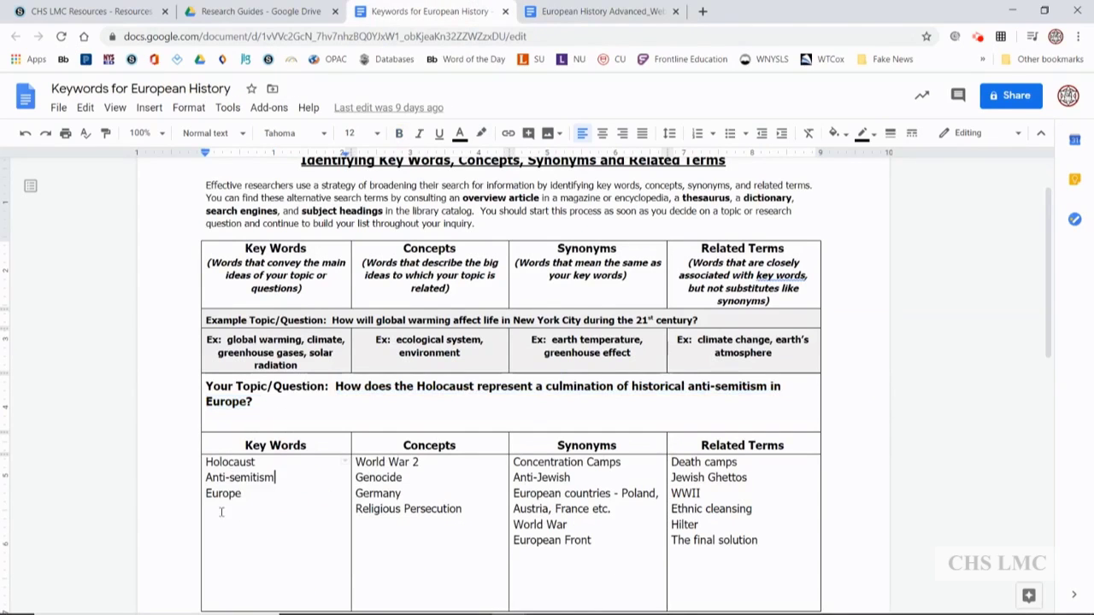
pyautogui.click(598, 12)
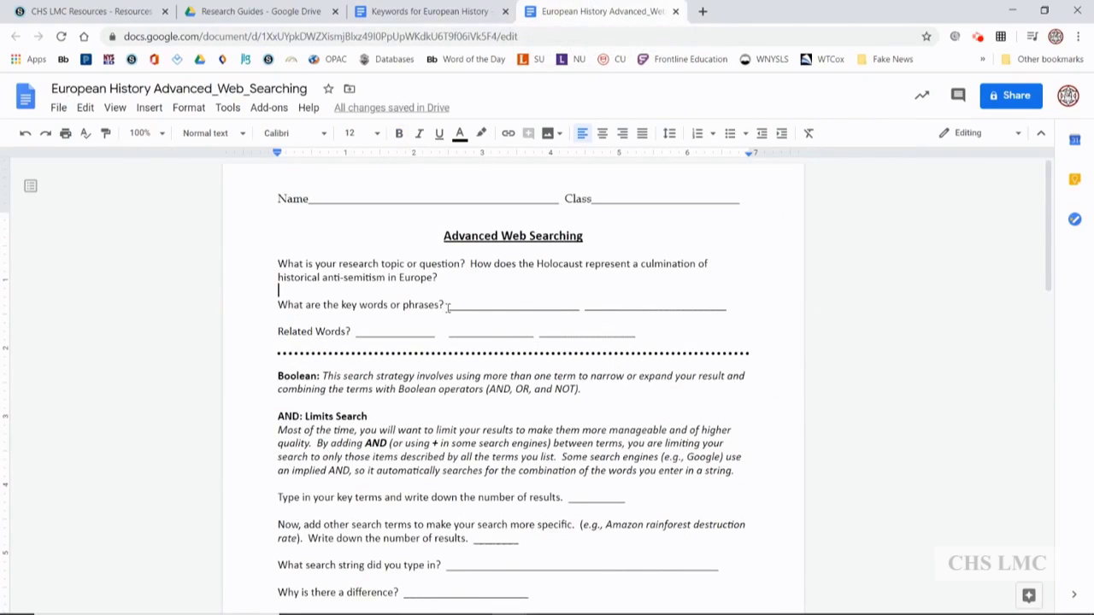
# Step: Enter 'Holocaust, Anti-Semitism and Europe' as the key words answer, fixing typos
pyautogui.moveTo(446, 306); pyautogui.dragTo(725, 311)
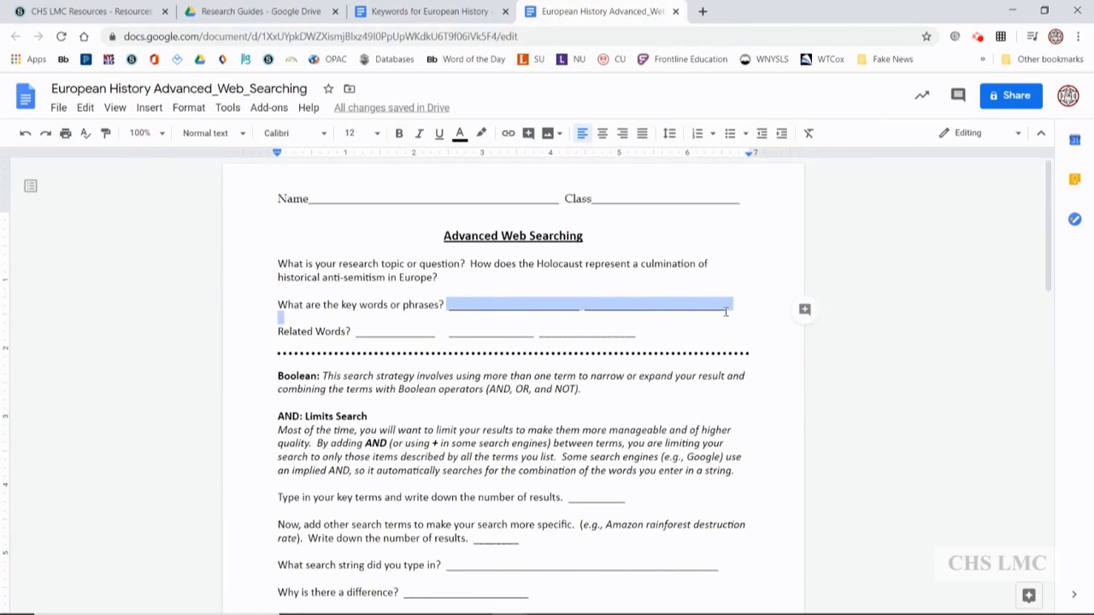
pyautogui.write('Holoc')
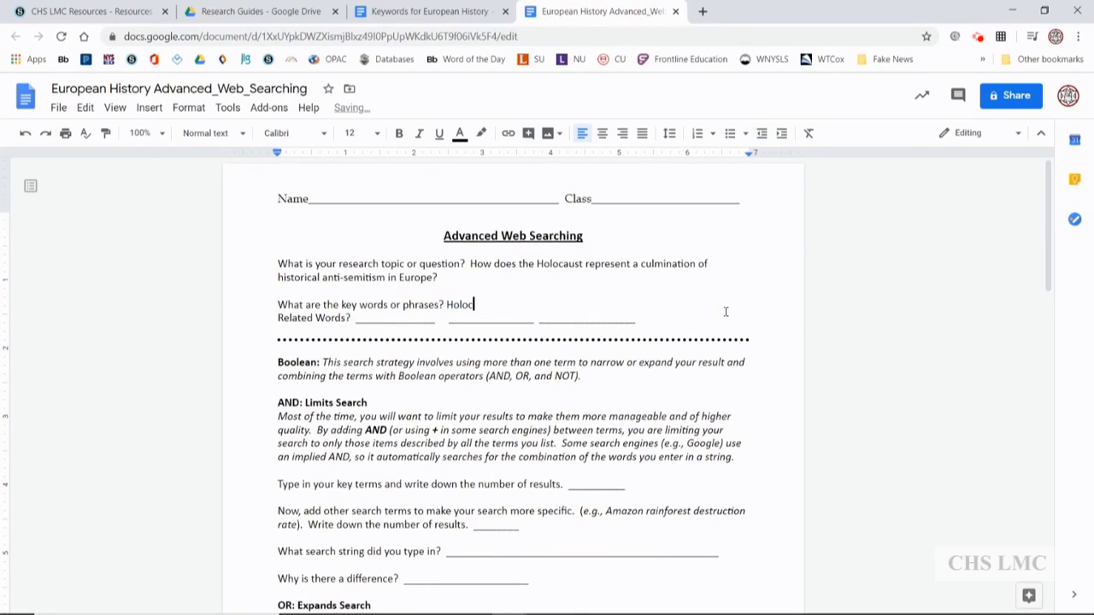
pyautogui.write('au')
pyautogui.write('t, Anti-Smeitism')
pyautogui.press('BackSpace')
pyautogui.press('BackSpace')
pyautogui.press('BackSpace')
pyautogui.press('BackSpace')
pyautogui.press('BackSpace')
pyautogui.press('BackSpace')
pyautogui.press('BackSpace')
pyautogui.write('e')
pyautogui.write('mitism and Eu')
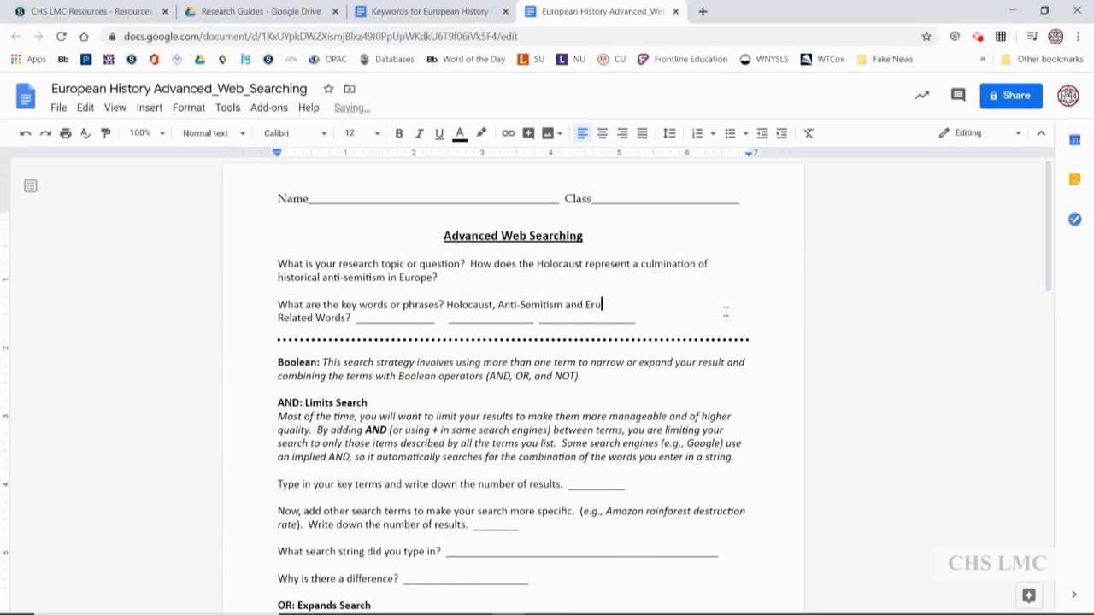
pyautogui.press('BackSpace')
pyautogui.write('urope.')
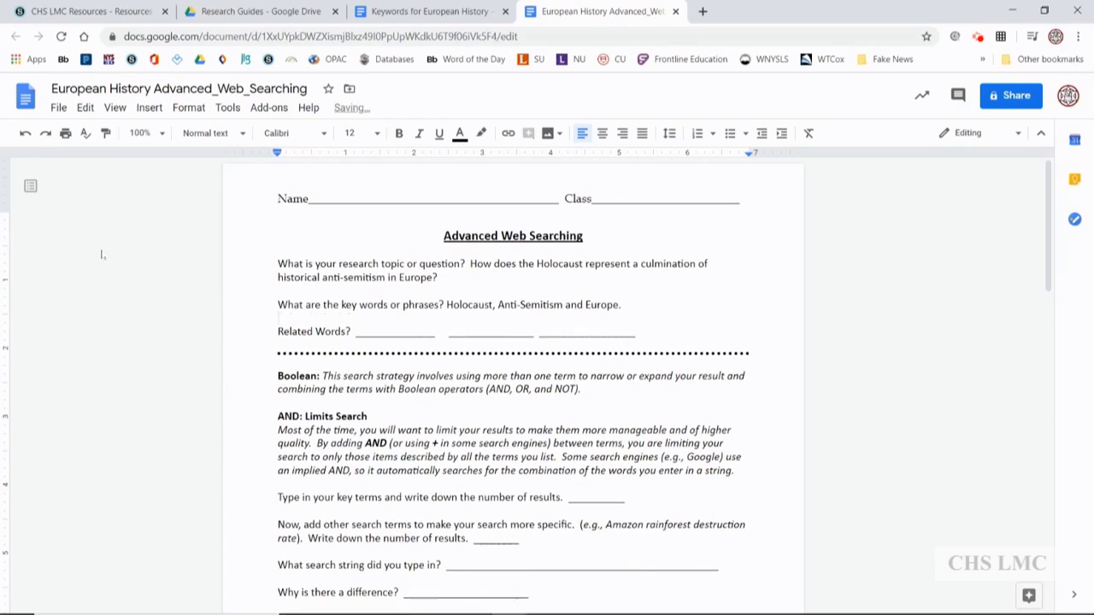
pyautogui.click(393, 11)
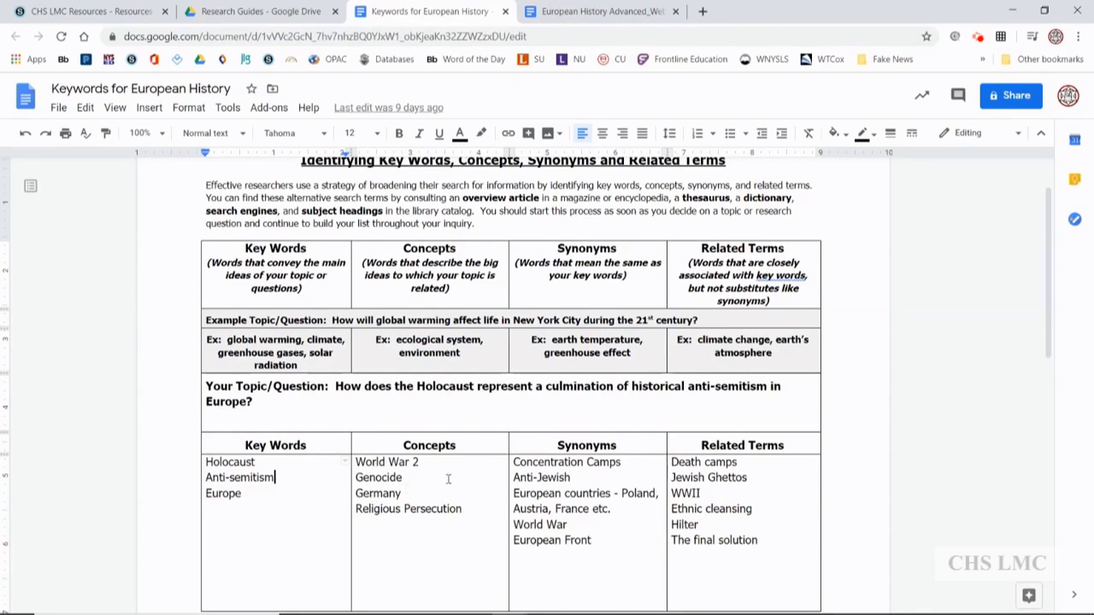
# Step: Fill Related Words with World War 2, Concentration Camps, European Countries, Anti-Jewish
pyautogui.click(571, 8)
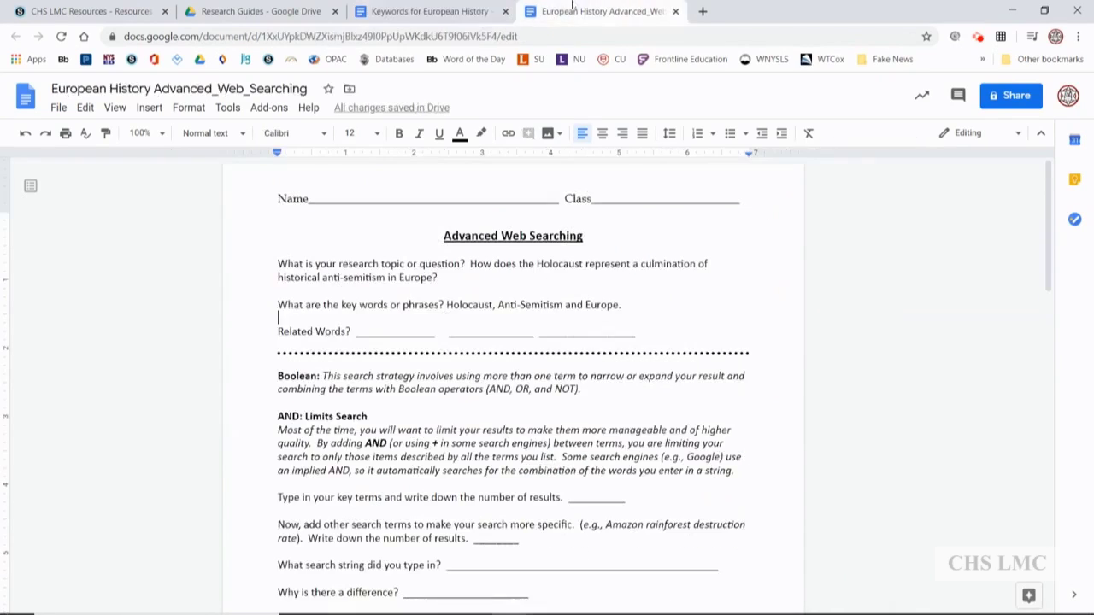
pyautogui.moveTo(639, 336); pyautogui.dragTo(359, 332)
pyautogui.write('Words? Wor')
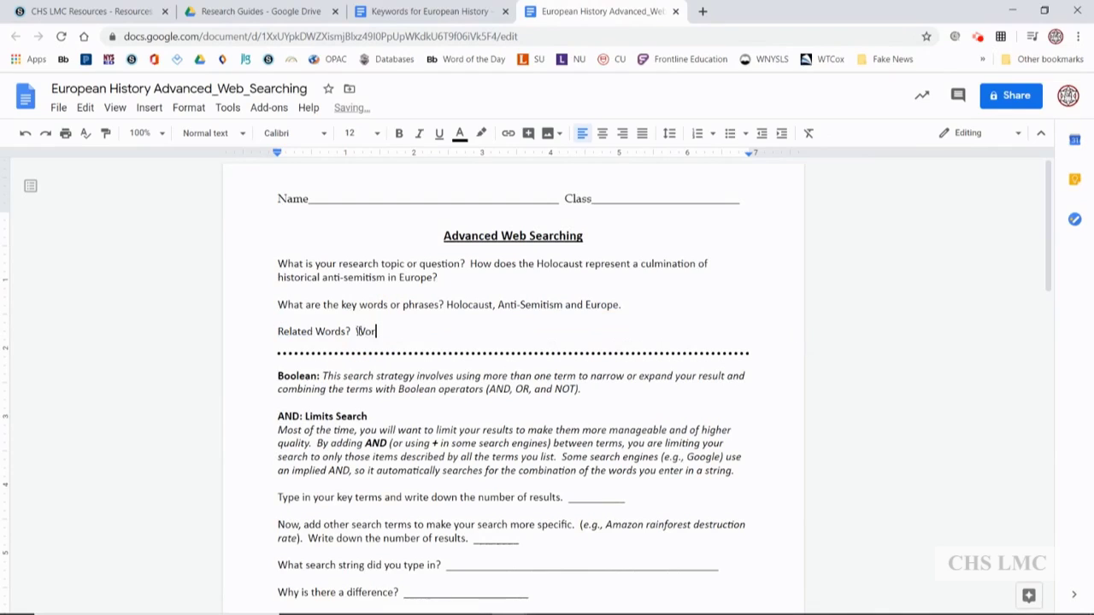
pyautogui.write('ld War 2, Concentration Camps')
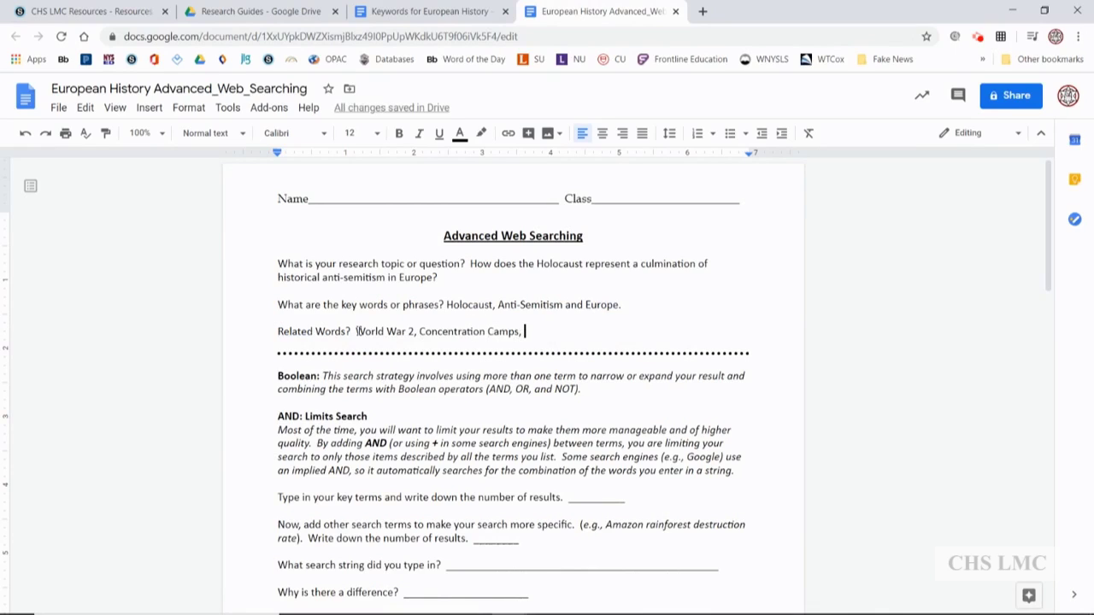
pyautogui.write(', Europ')
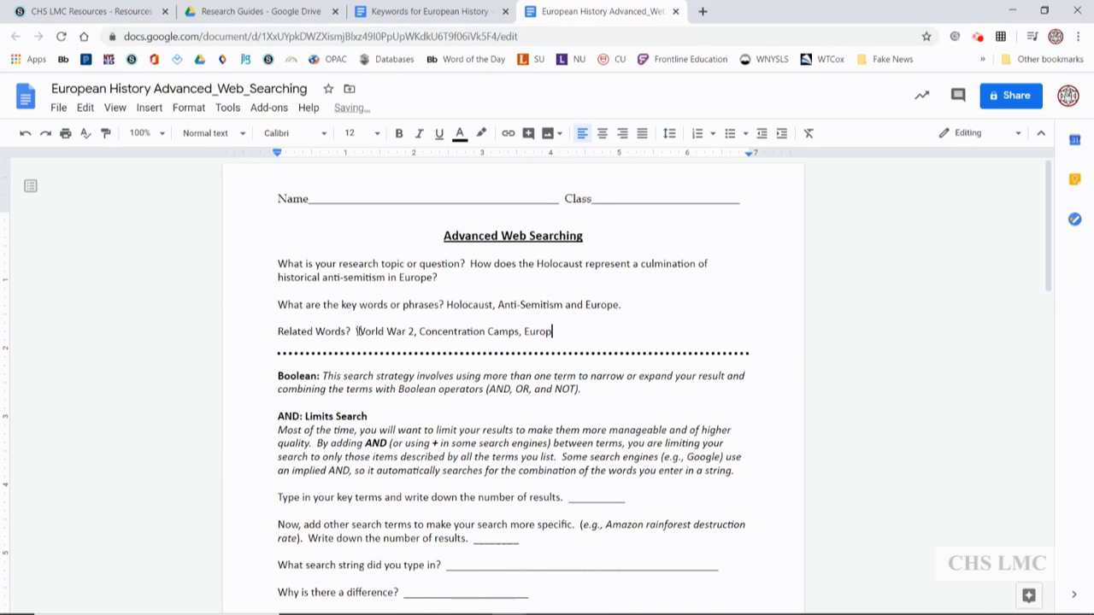
pyautogui.write('ean Countries,')
pyautogui.click(448, 8)
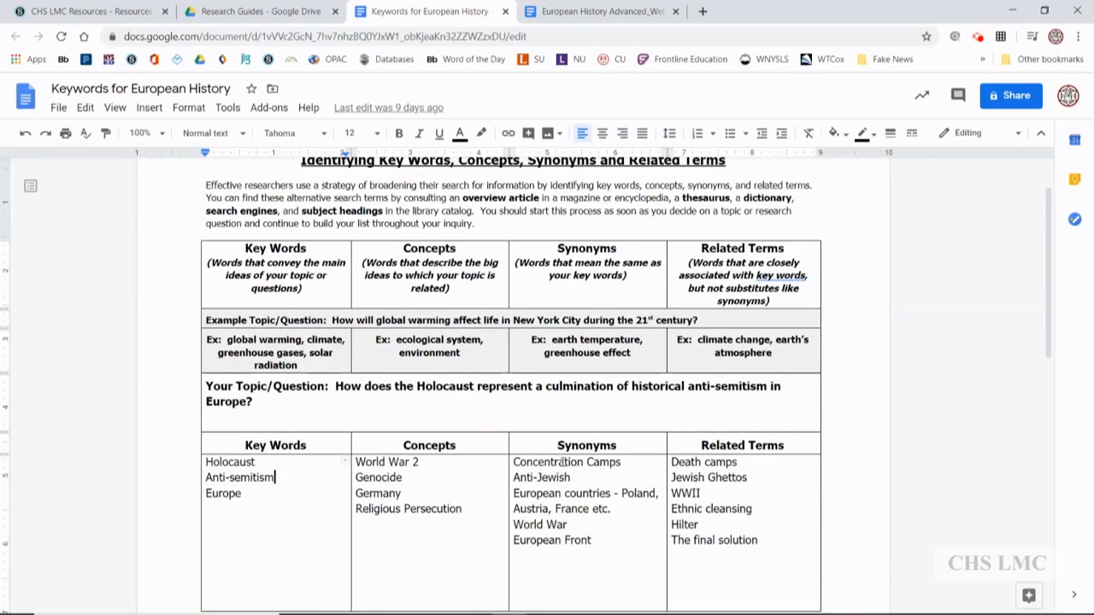
pyautogui.click(573, 12)
pyautogui.write('Anti')
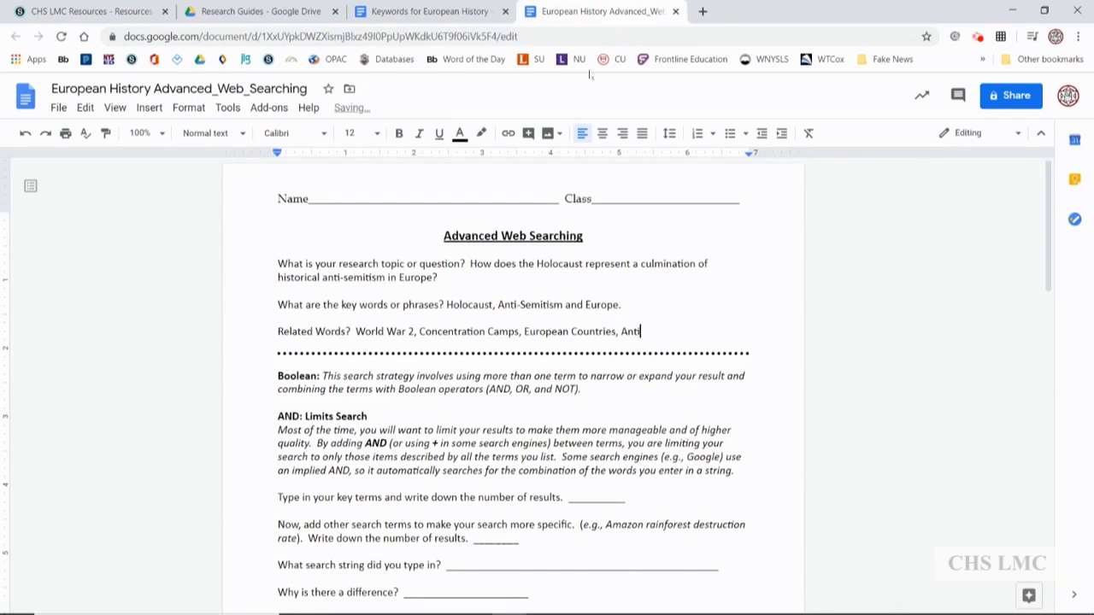
pyautogui.write('-Jewish')
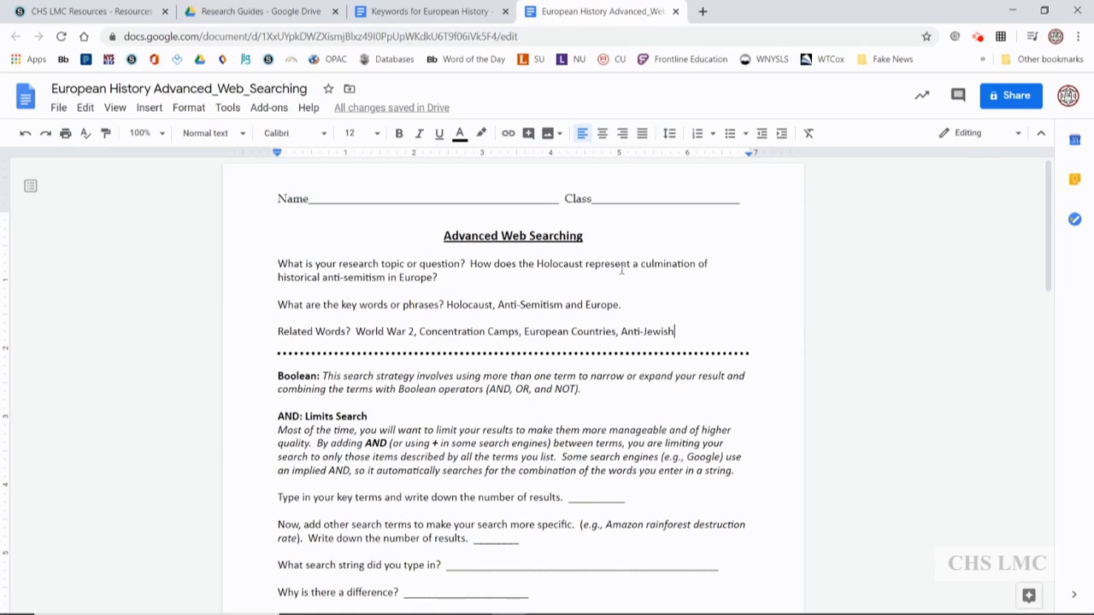
# Step: Recheck the keyword table, then scroll through the worksheet's search sections
pyautogui.click(427, 11)
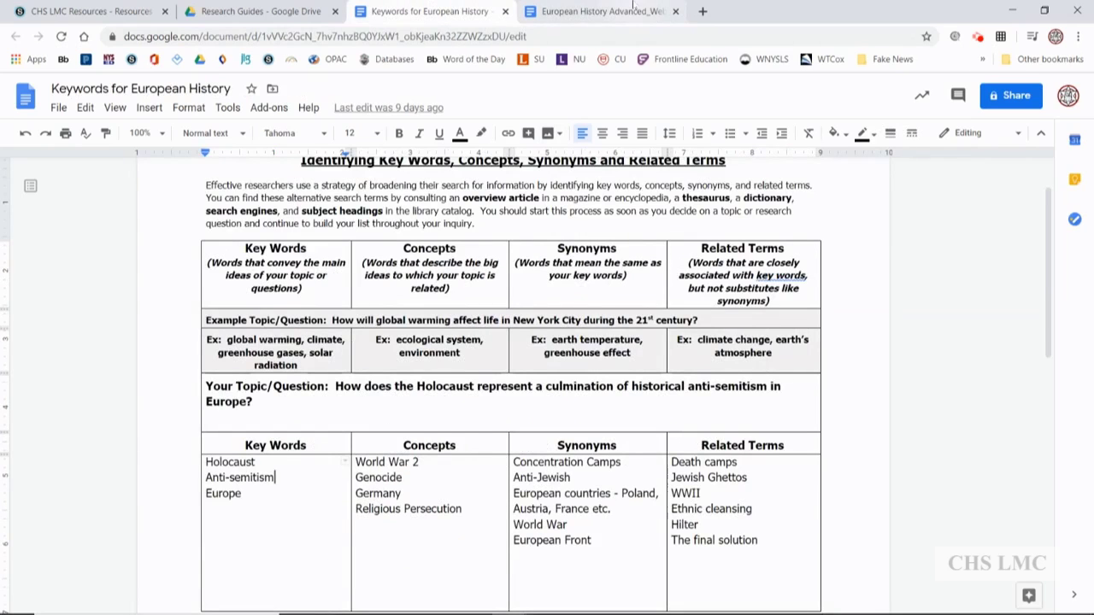
pyautogui.click(602, 11)
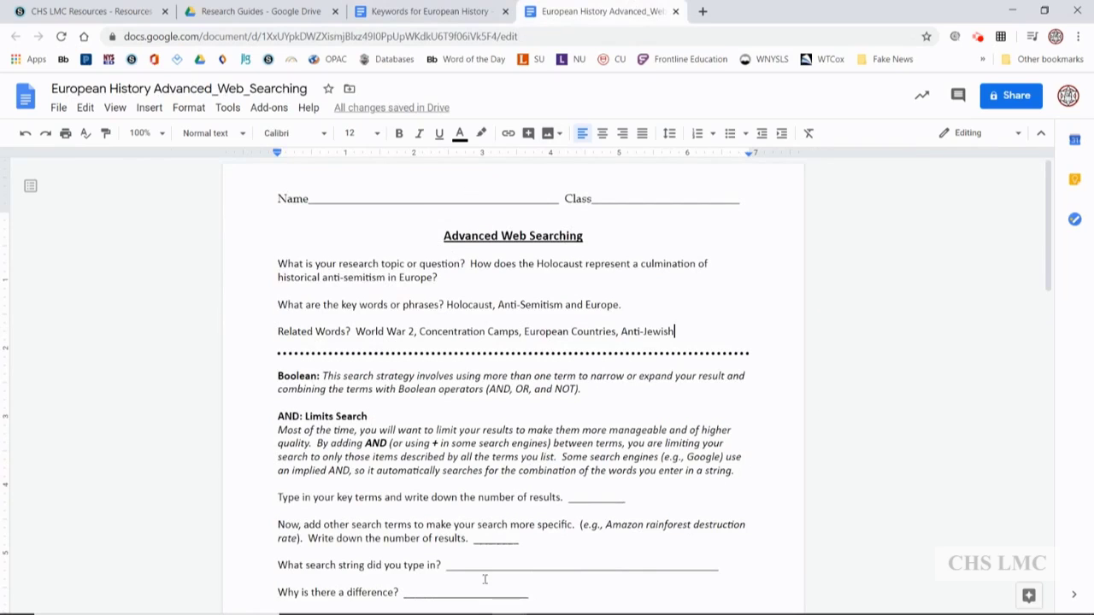
pyautogui.scroll(-6, 423, 489)
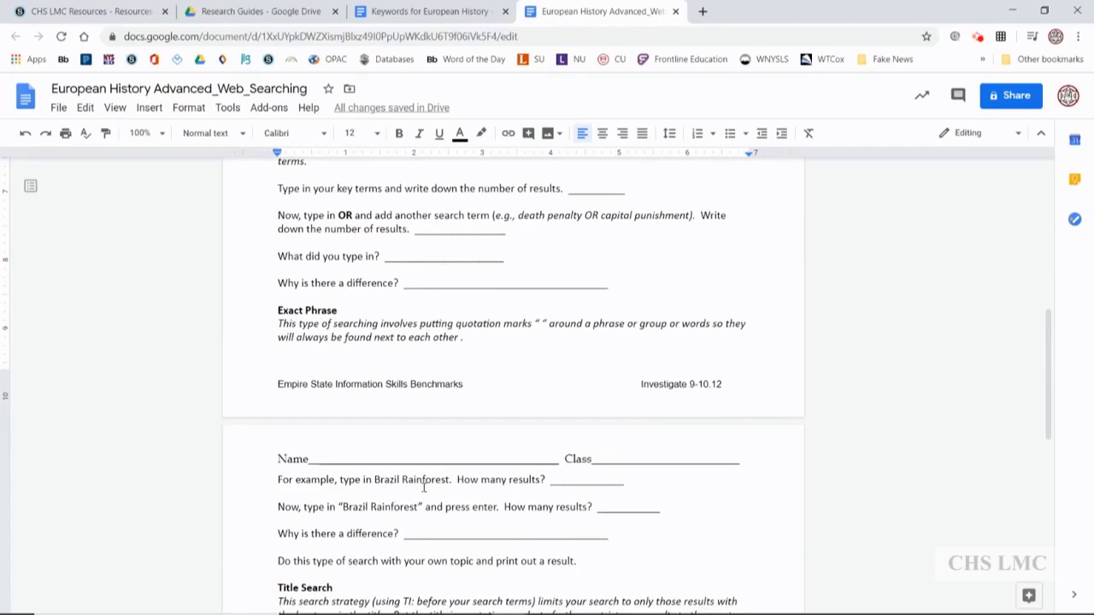
pyautogui.scroll(-4, 423, 487)
pyautogui.scroll(6, 423, 488)
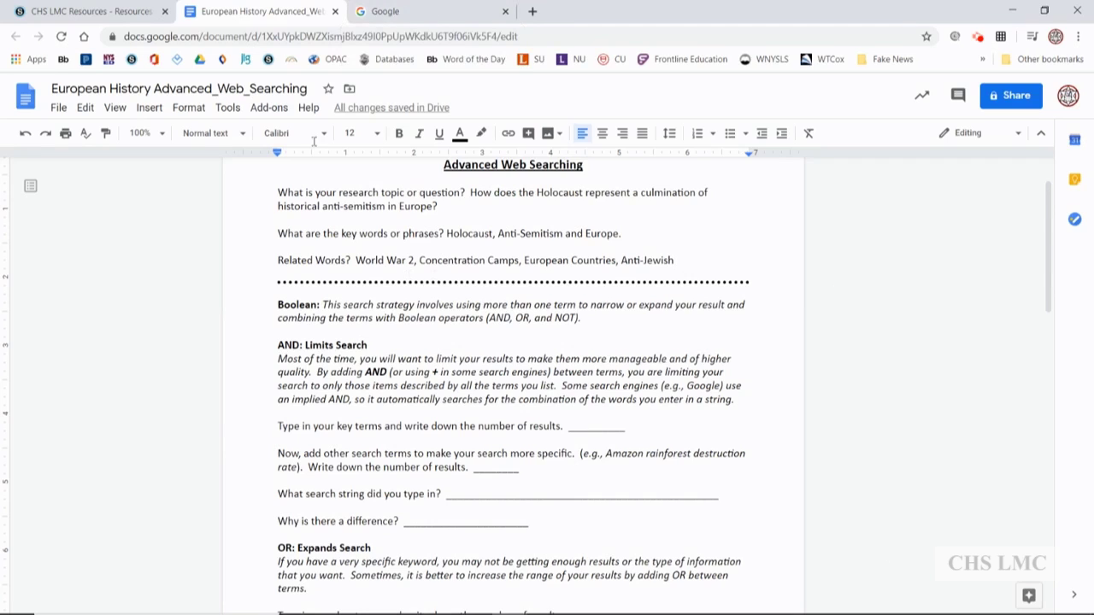
pyautogui.click(407, 16)
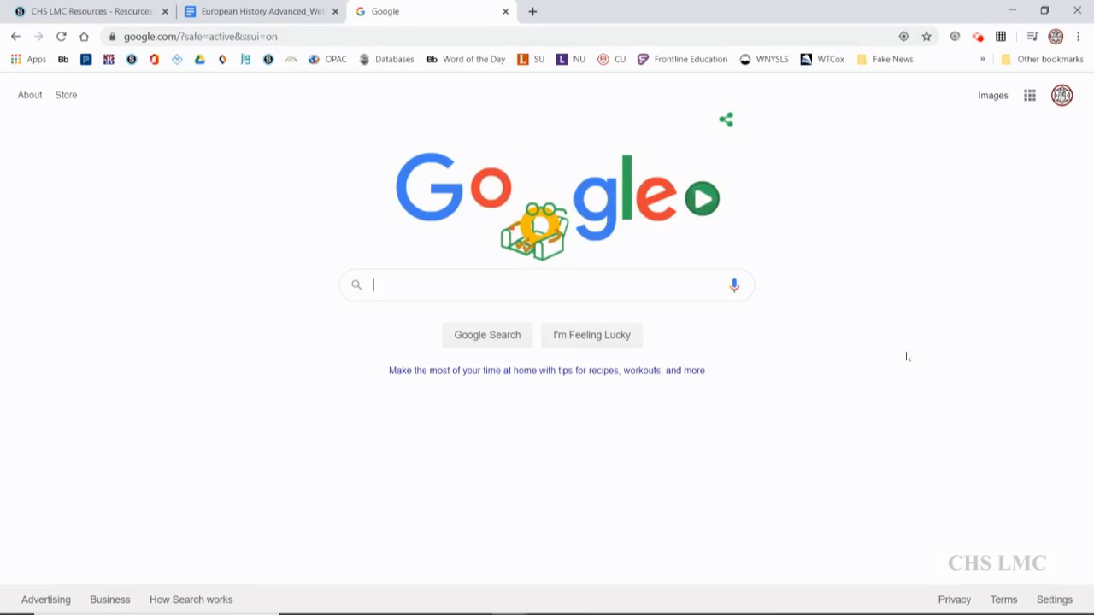
pyautogui.click(269, 11)
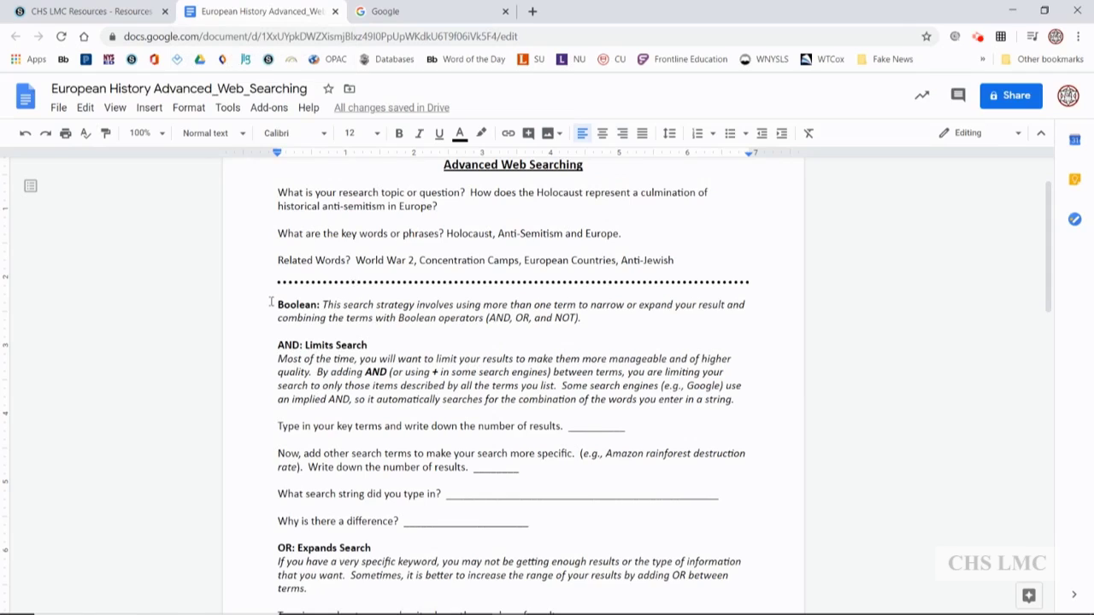
pyautogui.moveTo(276, 304); pyautogui.dragTo(320, 304)
pyautogui.hotkey('ctrl', 'b')
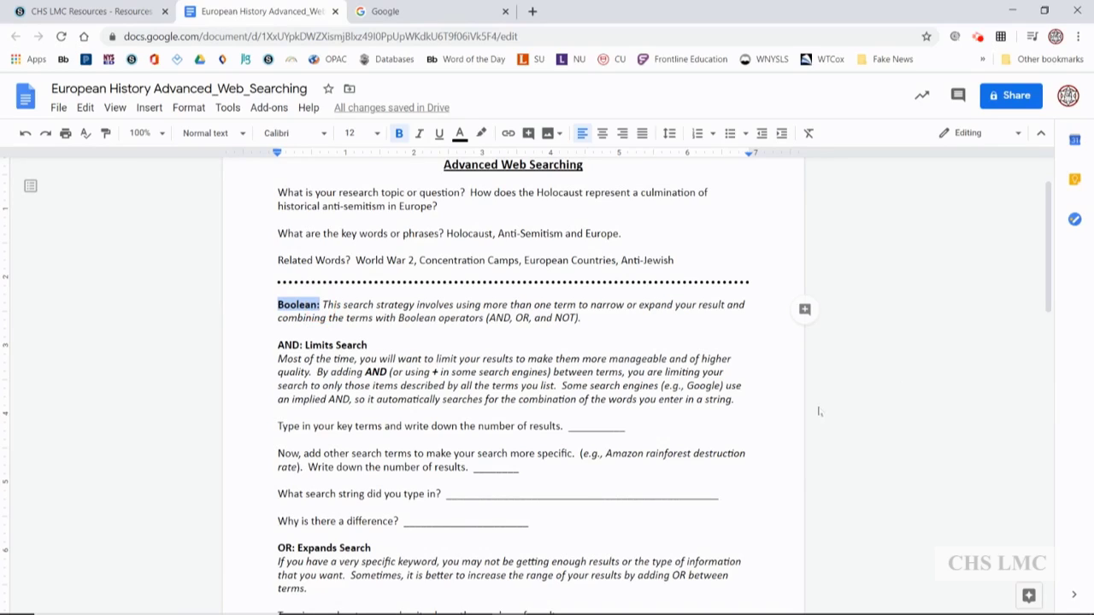
# Step: Select and copy the Holocaust anti-semitism research question from the worksheet
pyautogui.click(415, 336)
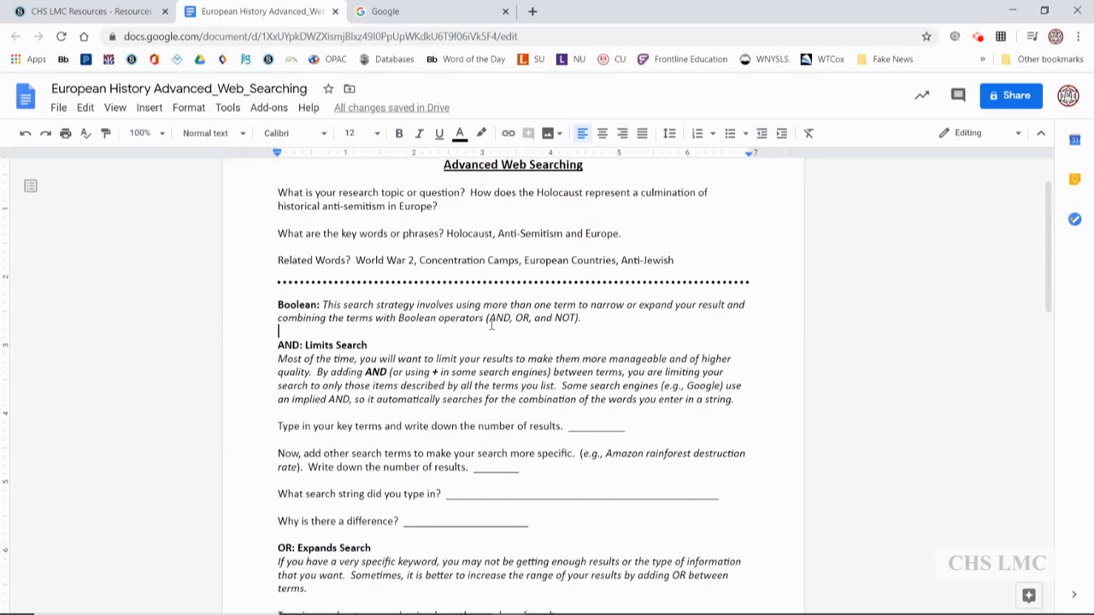
pyautogui.scroll(-3, 568, 440)
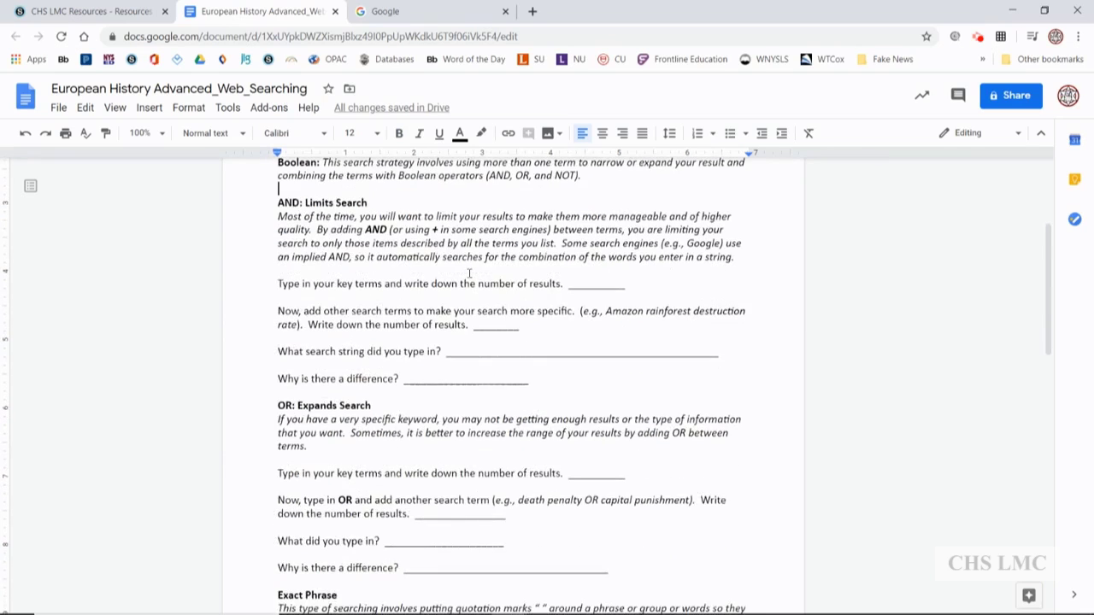
pyautogui.scroll(-10, 376, 359)
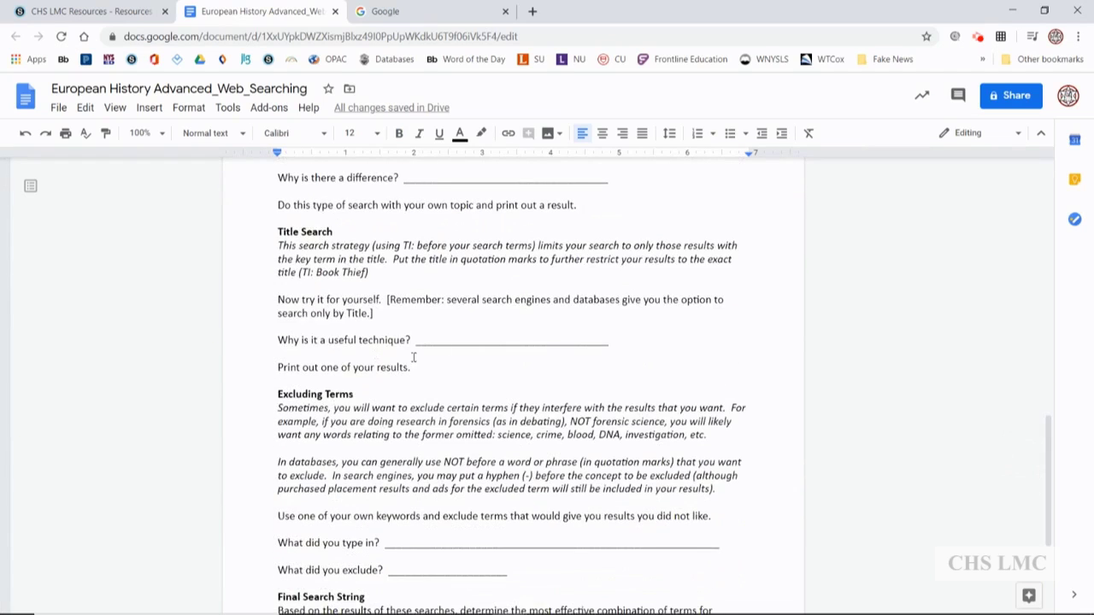
pyautogui.scroll(-3, 413, 357)
pyautogui.scroll(6, 527, 438)
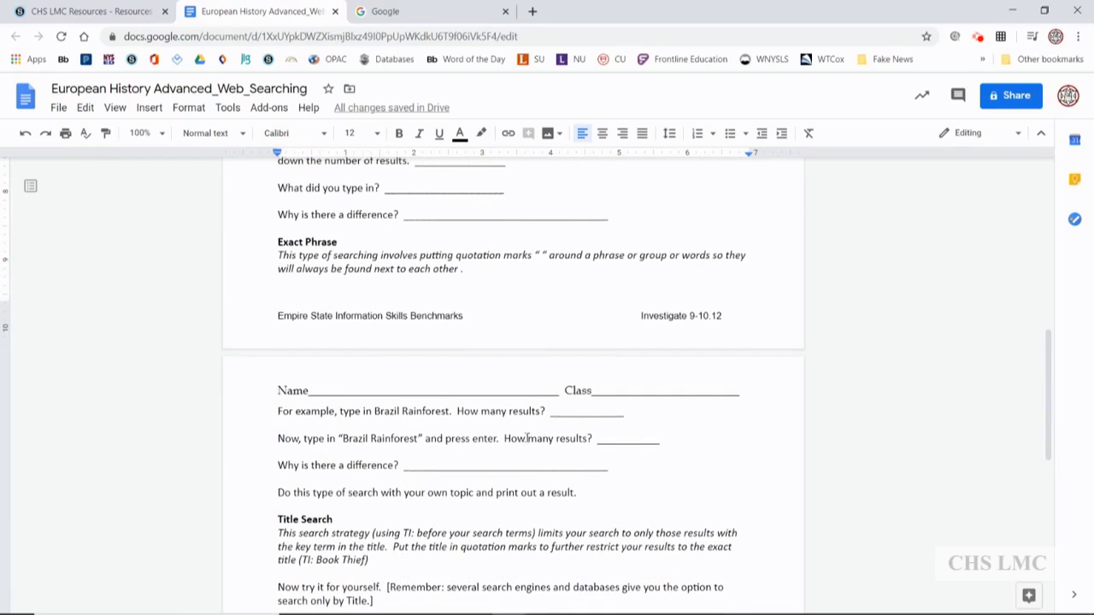
pyautogui.scroll(5, 527, 437)
pyautogui.scroll(1, 527, 437)
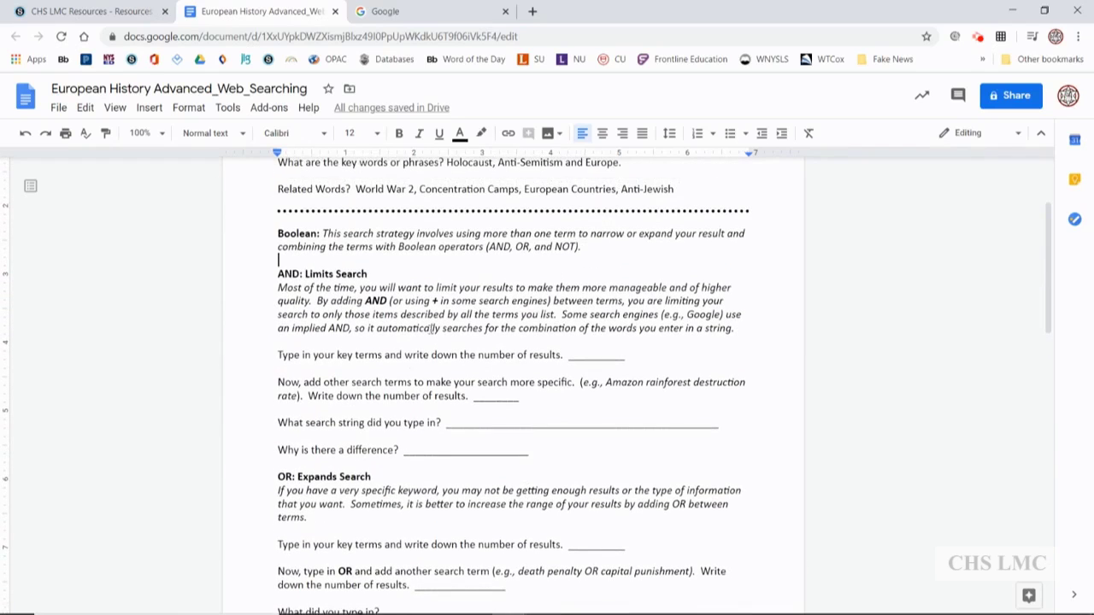
pyautogui.scroll(2, 505, 435)
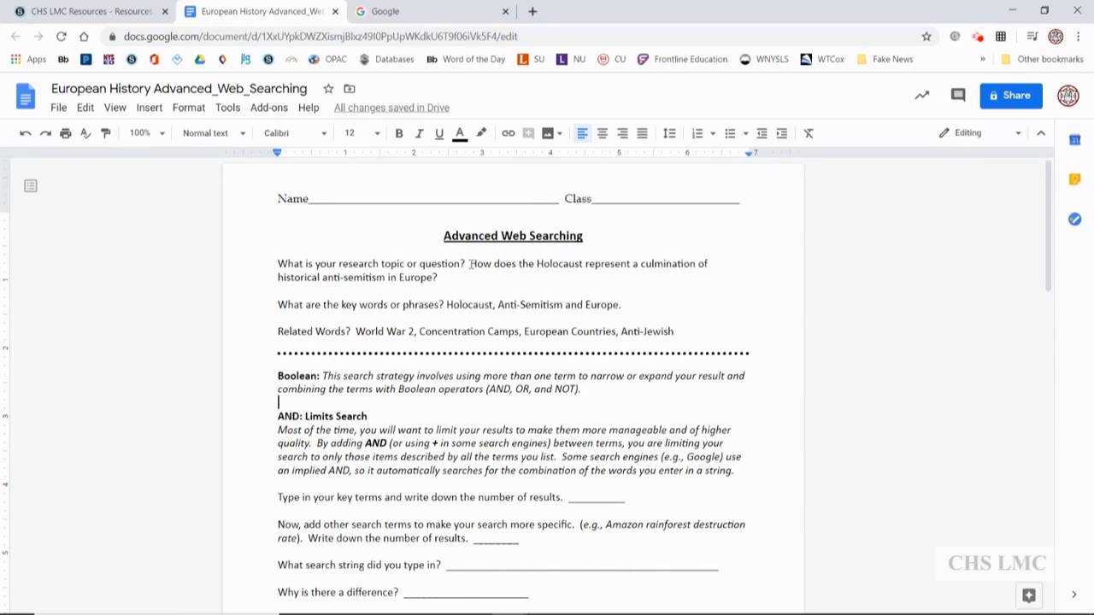
pyautogui.moveTo(469, 264); pyautogui.dragTo(438, 278)
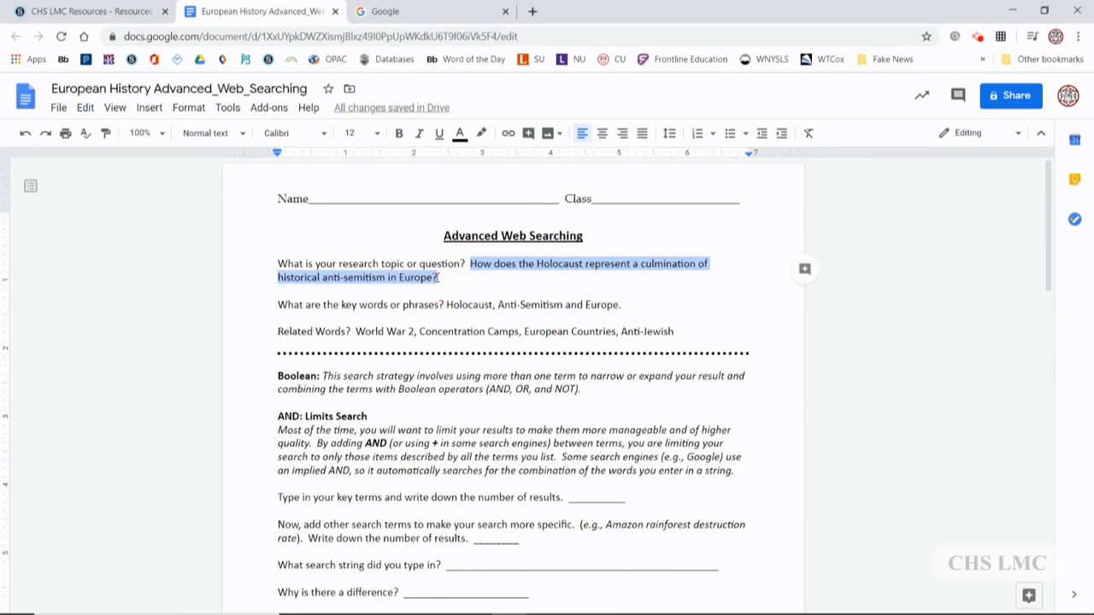
pyautogui.click(447, 12)
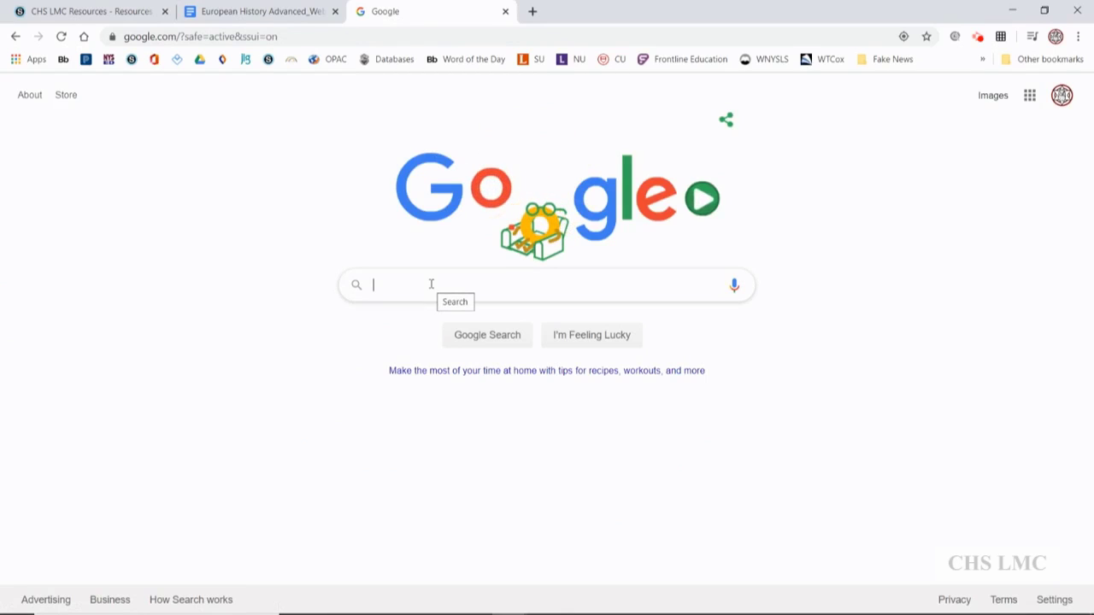
# Step: Search Google for the pasted research question, getting about 581,000 results
pyautogui.click(710, 434)
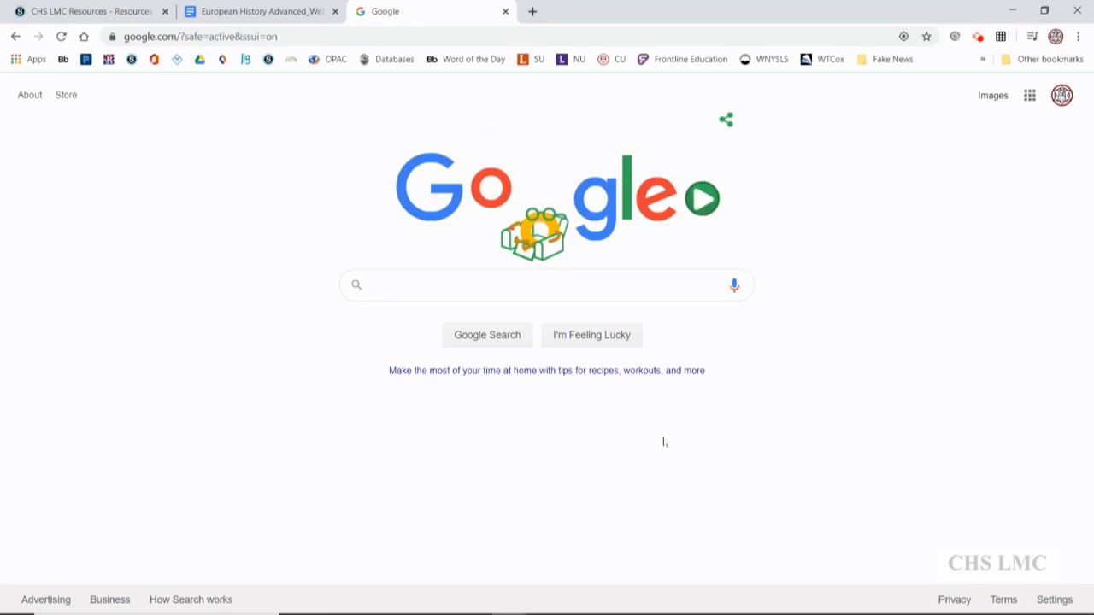
pyautogui.click(419, 290)
pyautogui.hotkey('ctrl', 'v')
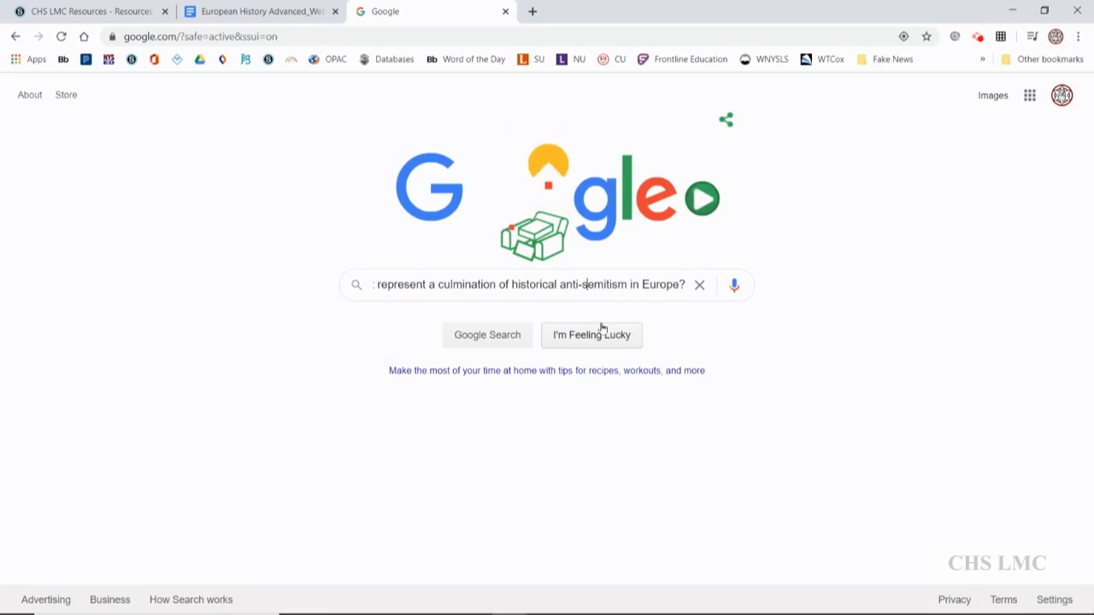
pyautogui.press('Left')
pyautogui.press('Left')
pyautogui.press('Left')
pyautogui.press('Left')
pyautogui.press('Left')
pyautogui.press('Left')
pyautogui.press('Left')
pyautogui.press('Left')
pyautogui.press('Left')
pyautogui.press('Left')
pyautogui.press('Left')
pyautogui.press('Left')
pyautogui.press('Left')
pyautogui.press('Left')
pyautogui.press('Left')
pyautogui.press('Left')
pyautogui.press('Left')
pyautogui.press('Left')
pyautogui.press('Left')
pyautogui.press('Left')
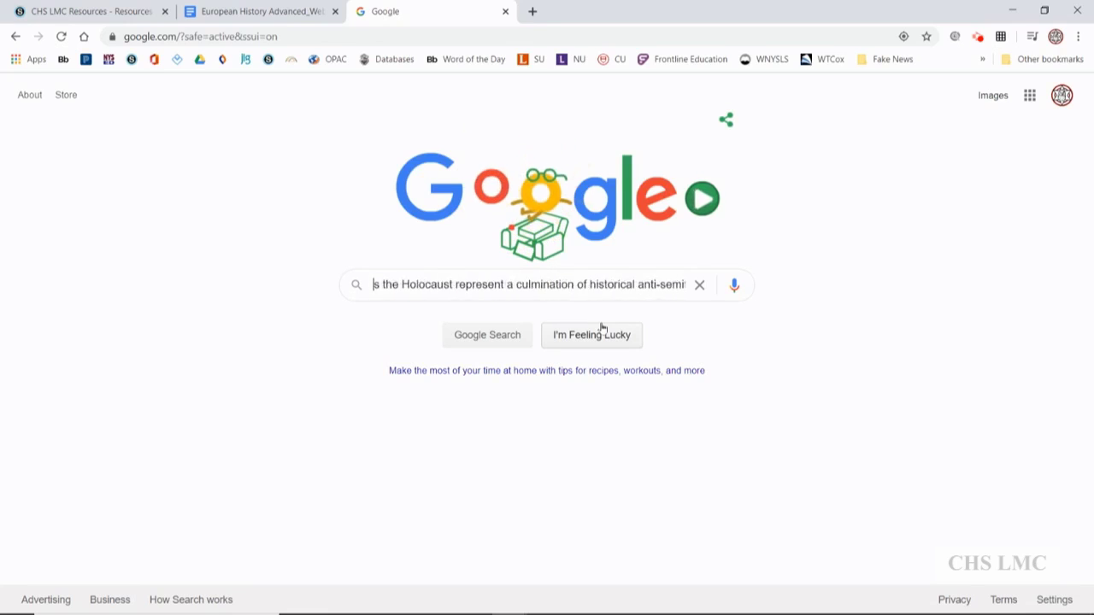
pyautogui.press('Left')
pyautogui.press('Left')
pyautogui.press('Left')
pyautogui.press('Left')
pyautogui.press('Left')
pyautogui.press('Left')
pyautogui.press('Left')
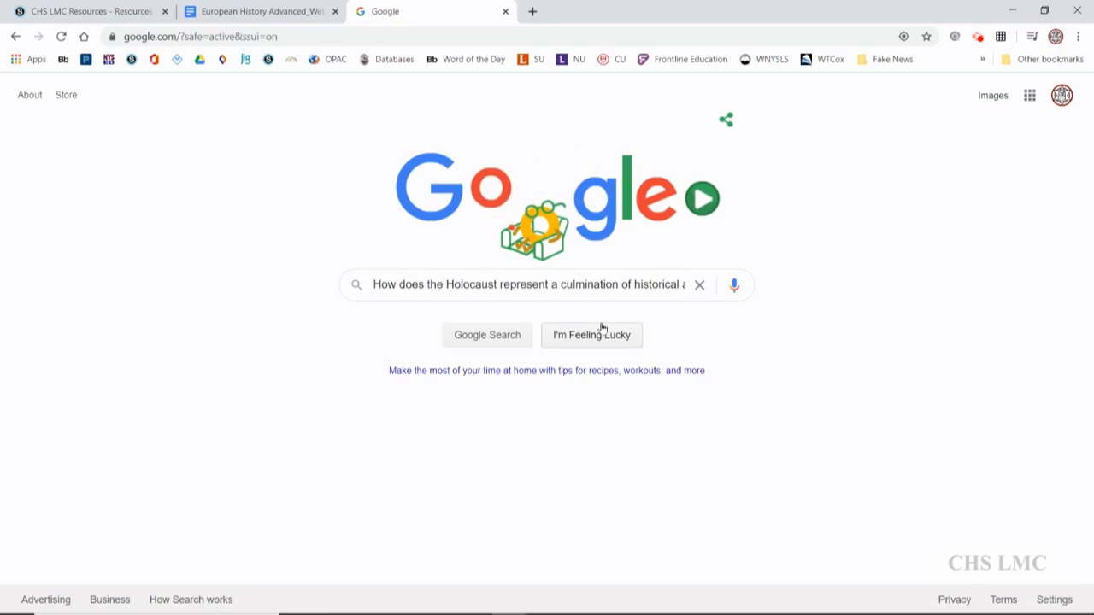
pyautogui.click(493, 340)
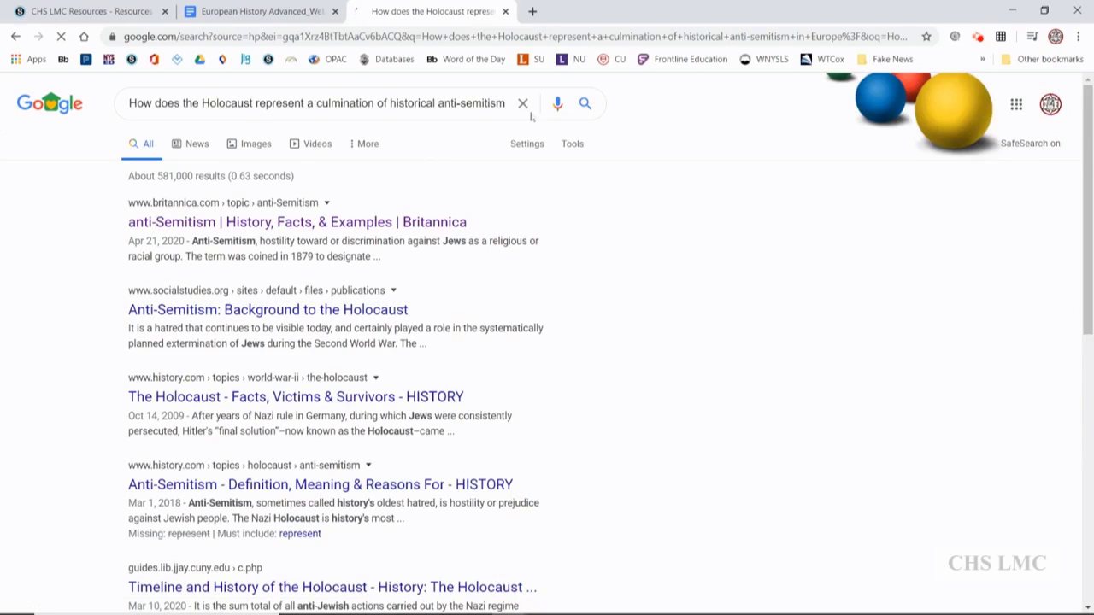
# Step: Skim the research-question search results, then go back to the worksheet
pyautogui.scroll(-3, 512, 348)
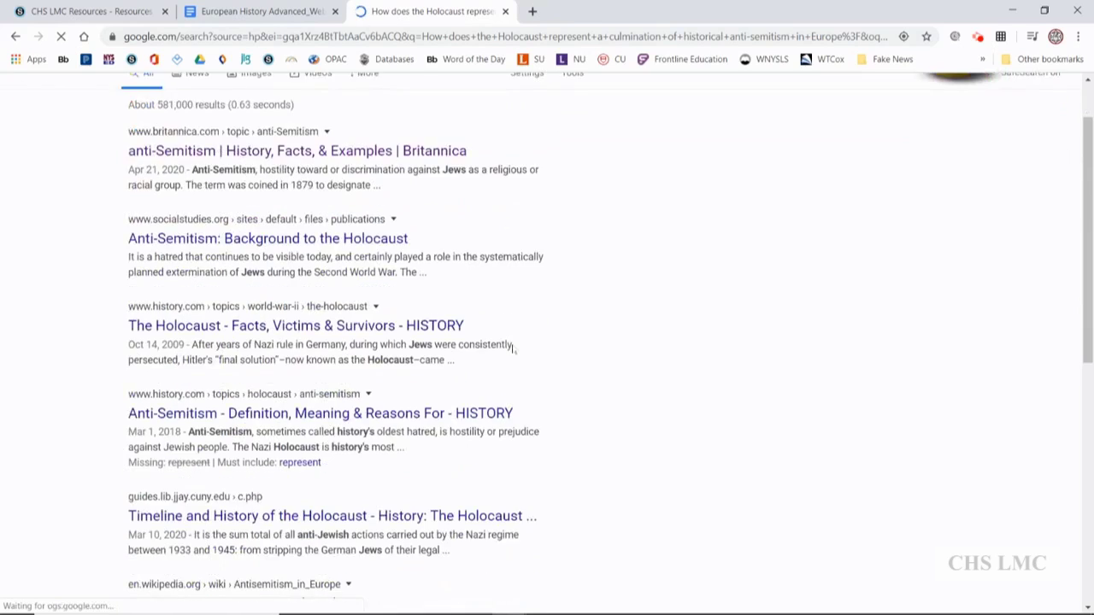
pyautogui.scroll(-1, 513, 348)
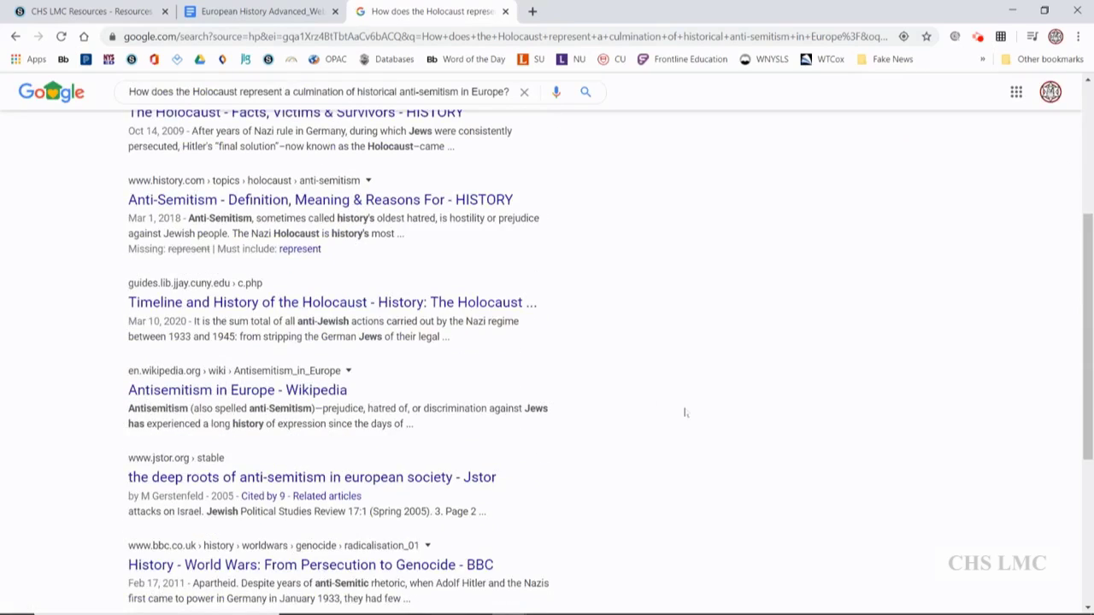
pyautogui.scroll(4, 684, 413)
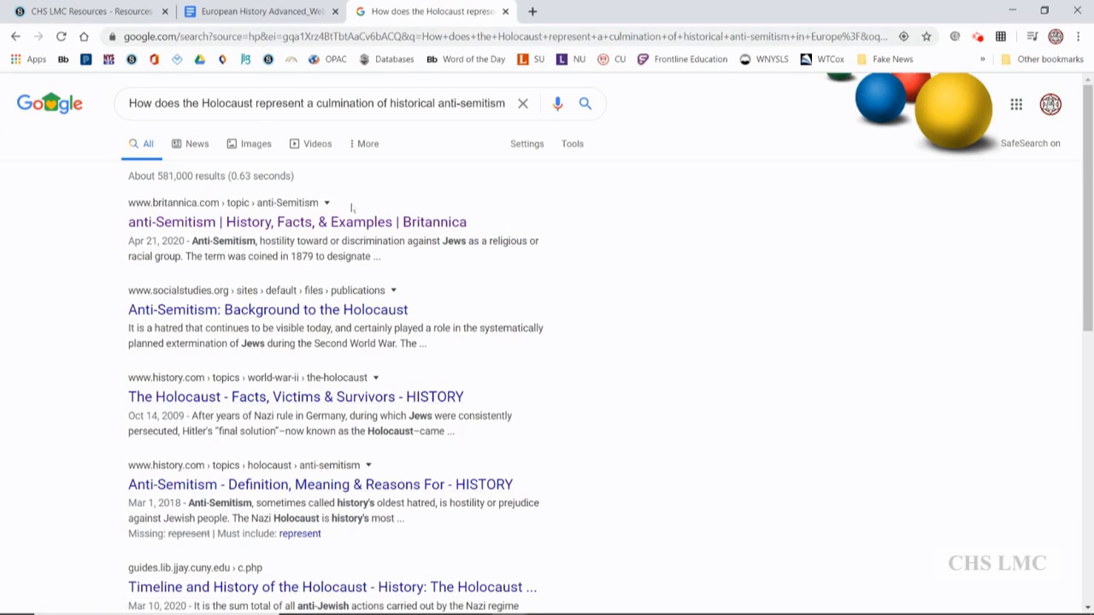
pyautogui.click(266, 18)
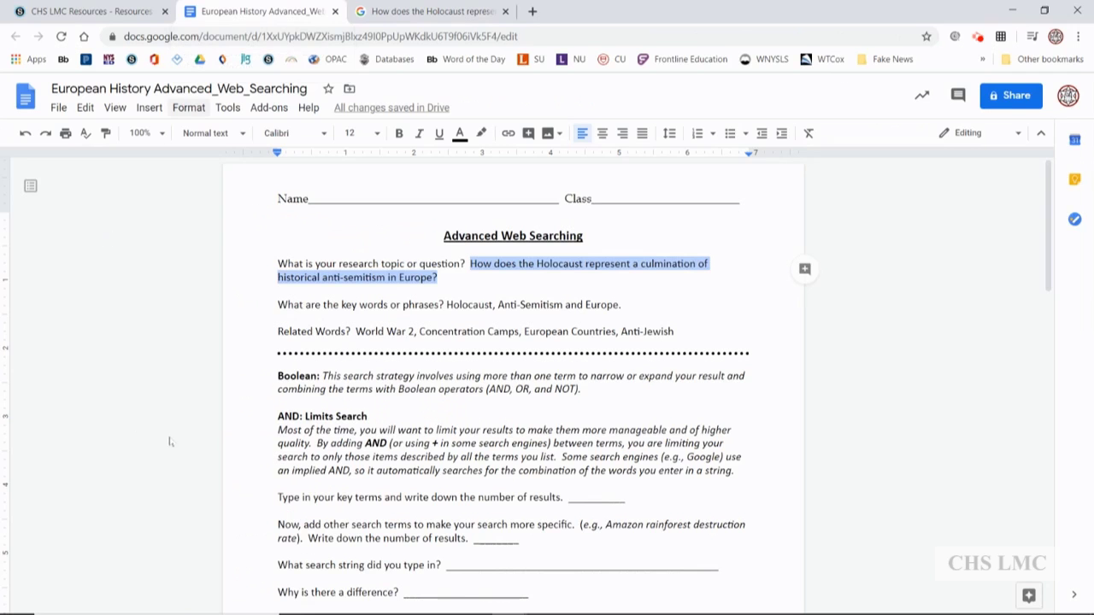
# Step: Read the AND: Limits Search instructions, then return to the 581,000 results
pyautogui.click(348, 443)
pyautogui.scroll(-1, 485, 424)
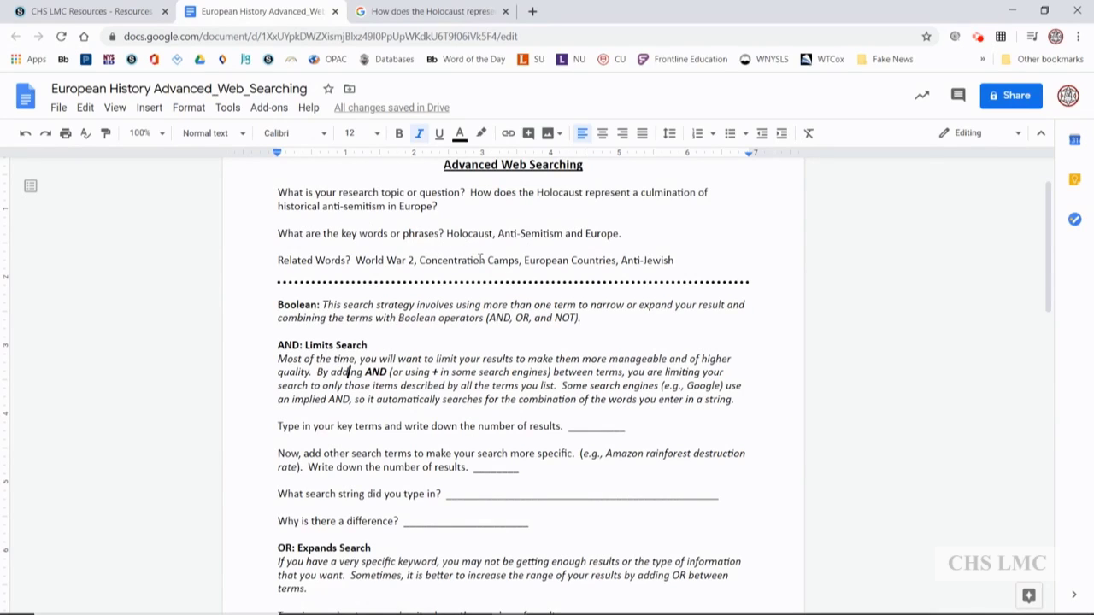
pyautogui.click(414, 12)
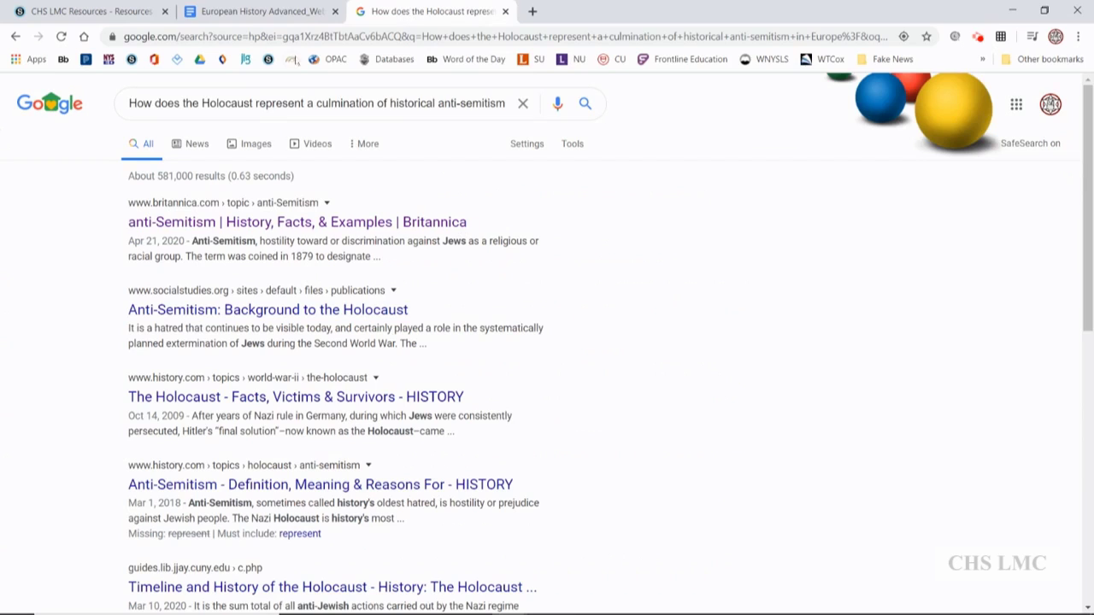
# Step: From a fresh Google homepage, search Holocaust AND anti-semitism AND Europe (about 8,910,000 results)
pyautogui.click(48, 106)
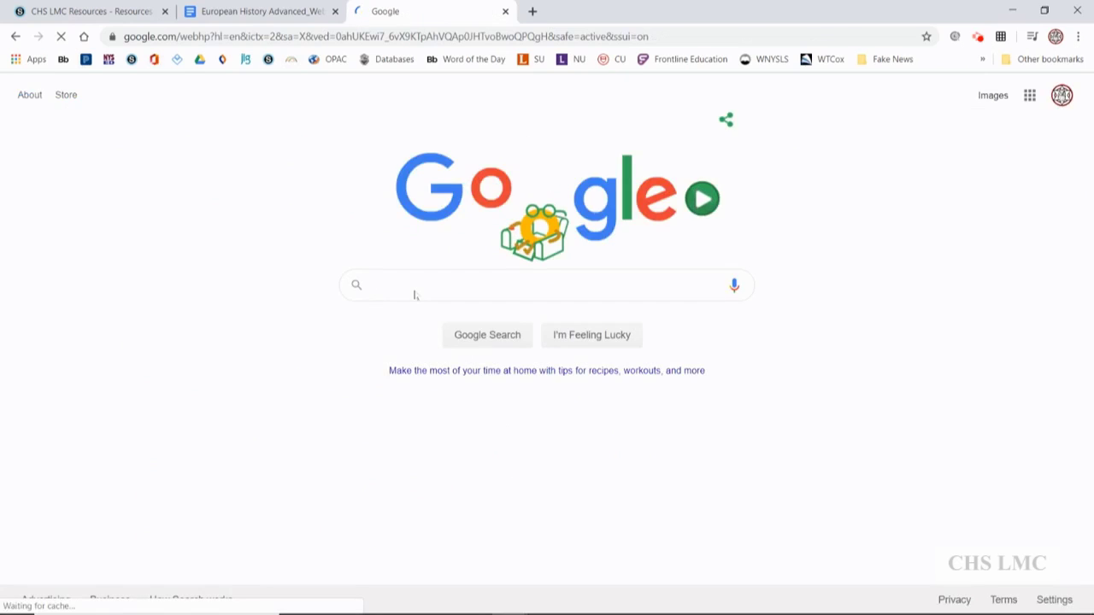
pyautogui.write('Holoc')
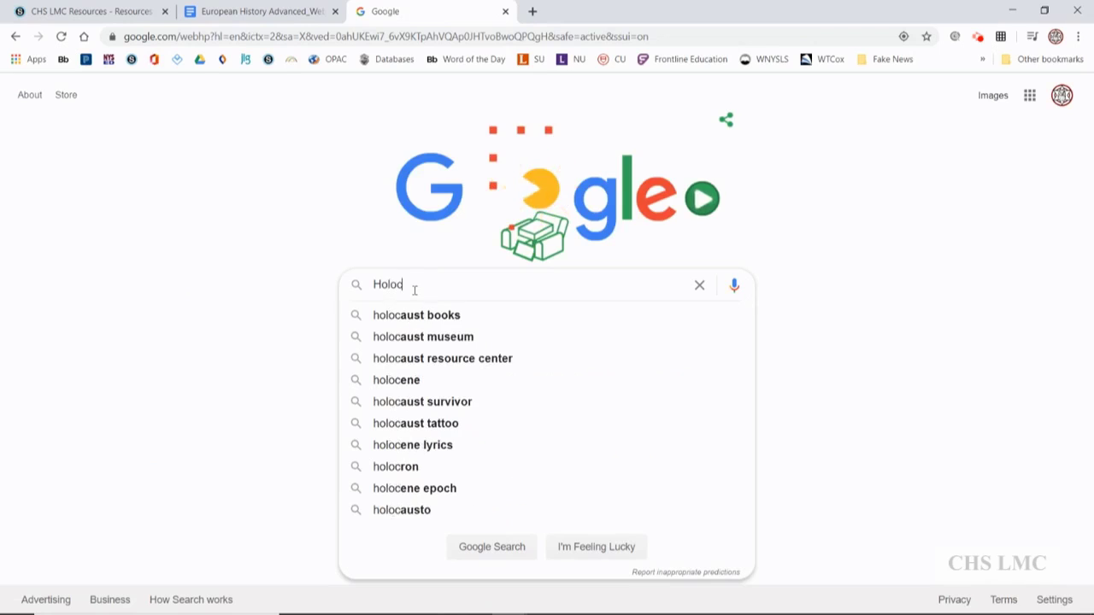
pyautogui.write('aust AND')
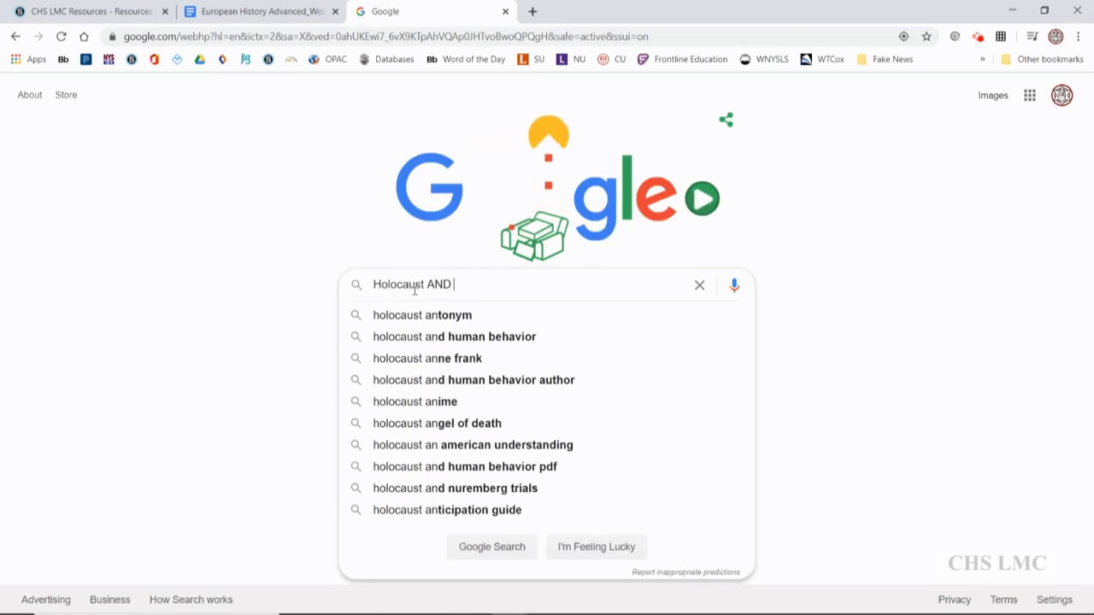
pyautogui.write(' a')
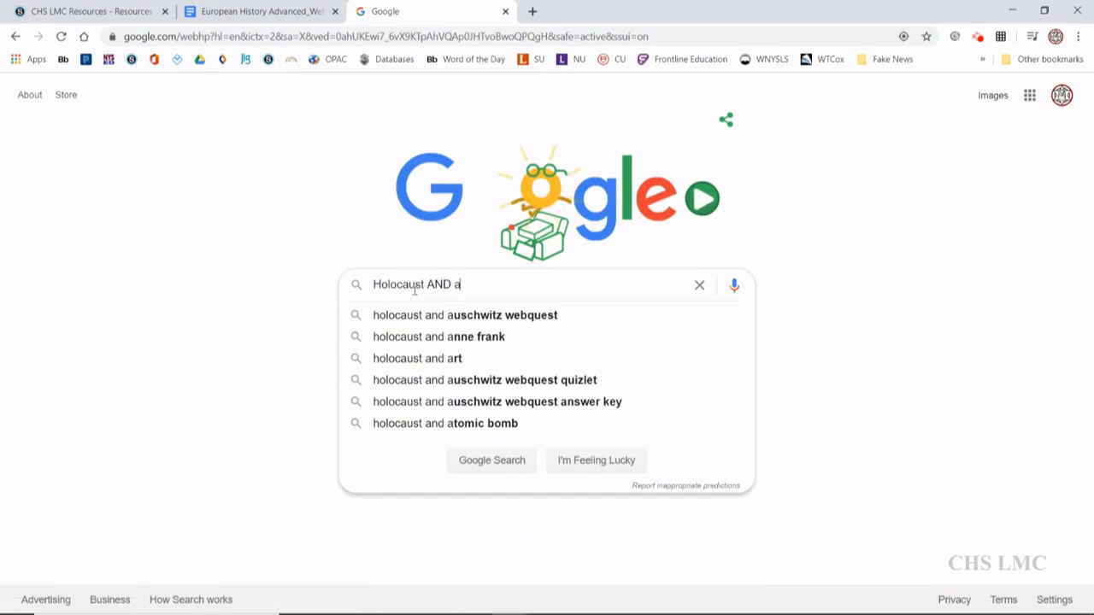
pyautogui.write('nti-se')
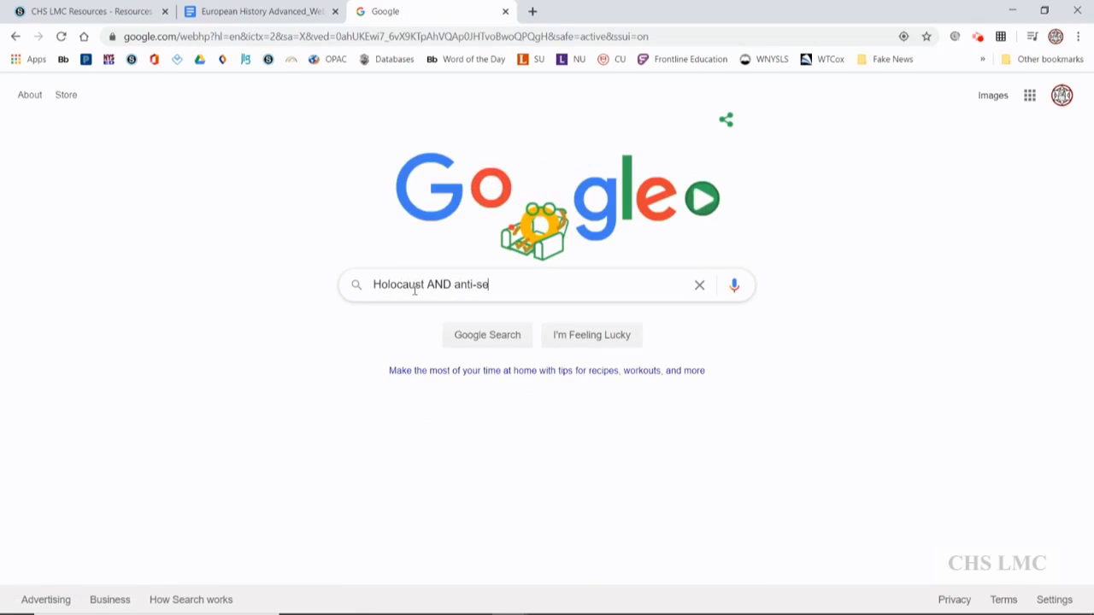
pyautogui.write('mitism A')
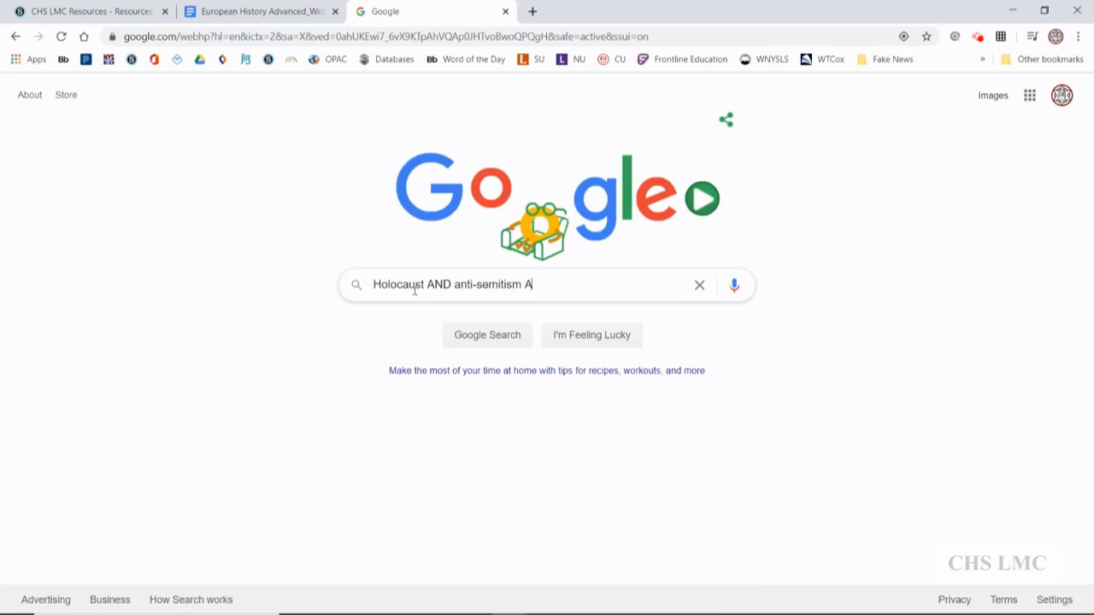
pyautogui.write('ND Europe')
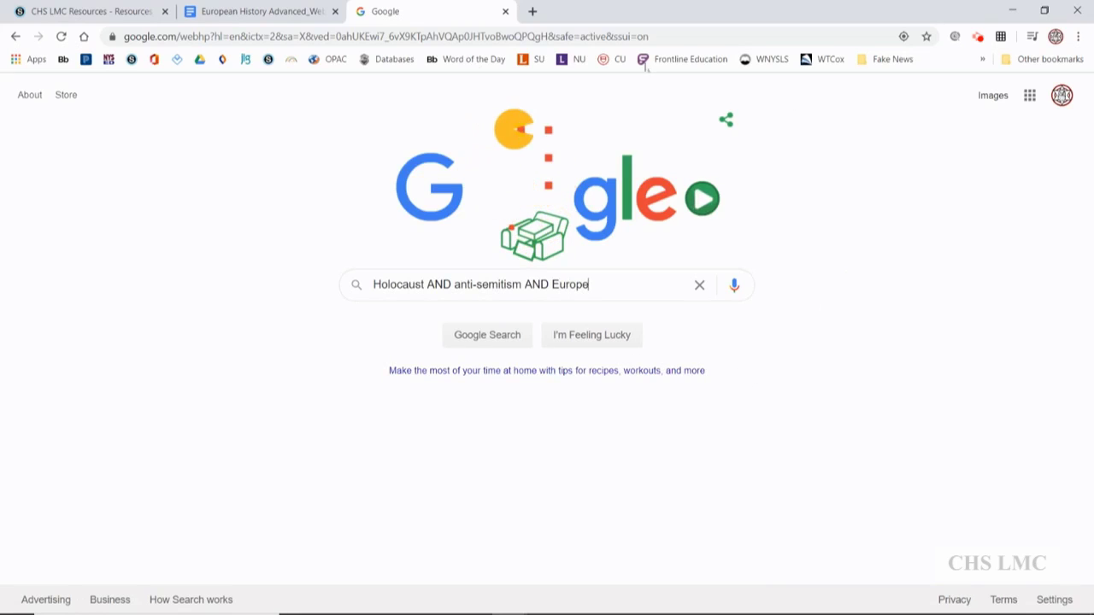
pyautogui.click(469, 340)
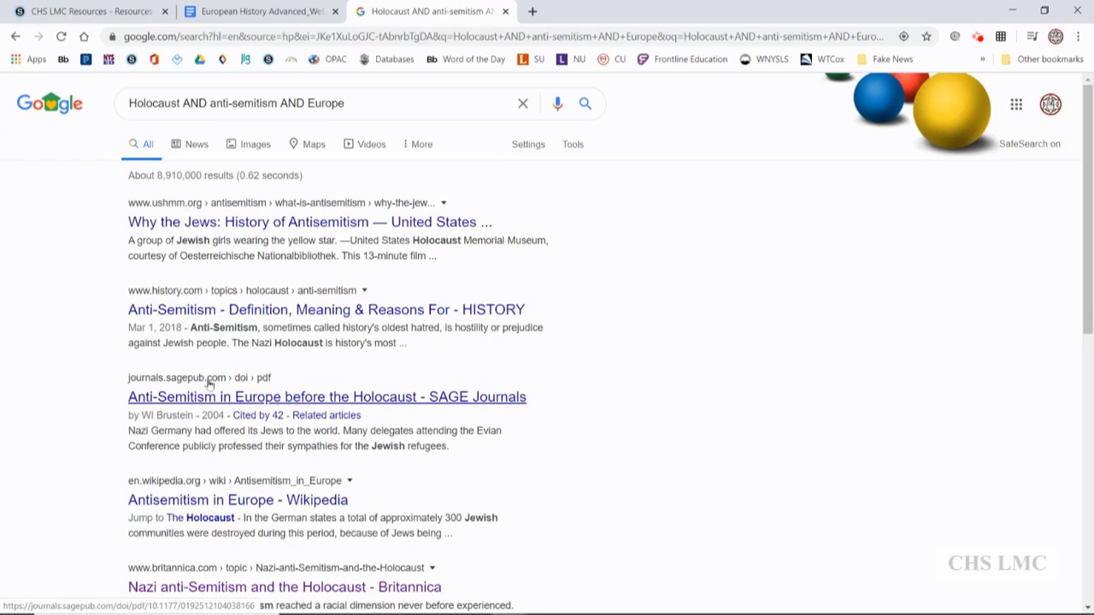
pyautogui.click(256, 11)
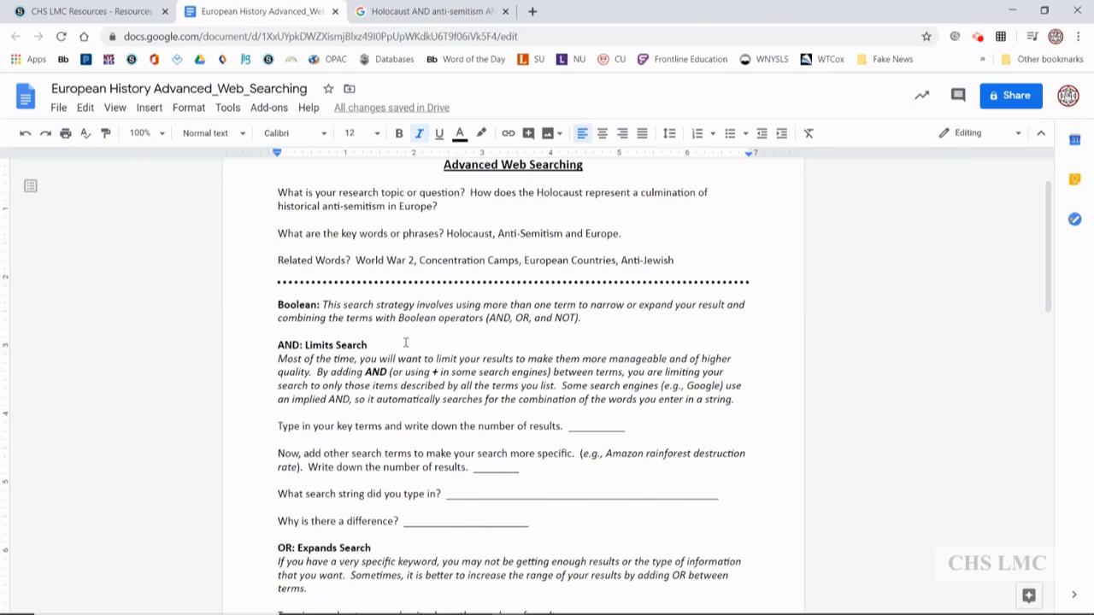
pyautogui.scroll(1, 405, 343)
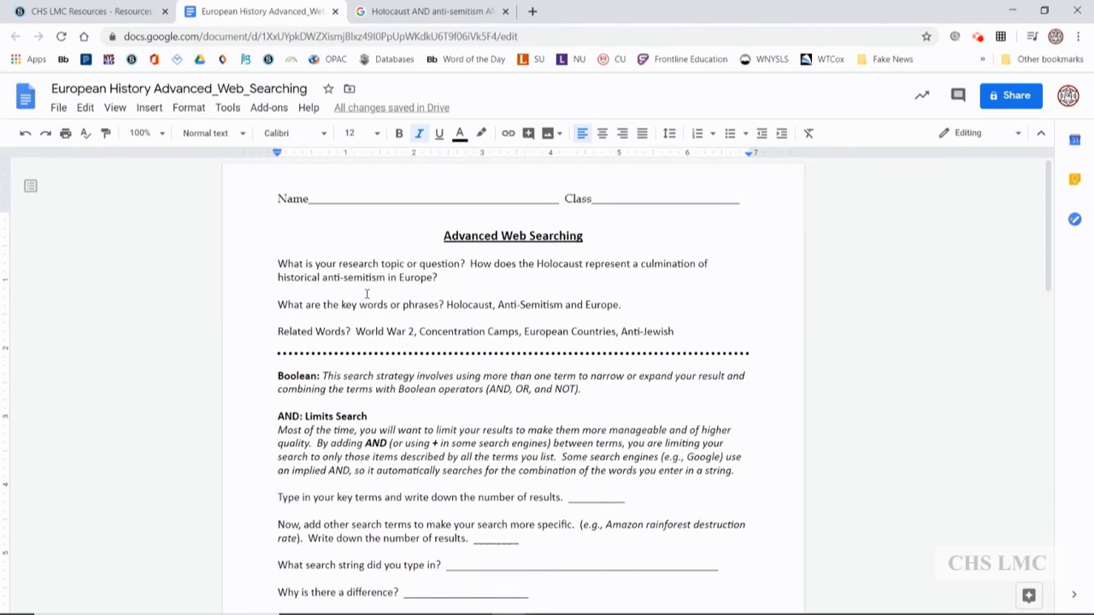
pyautogui.click(448, 17)
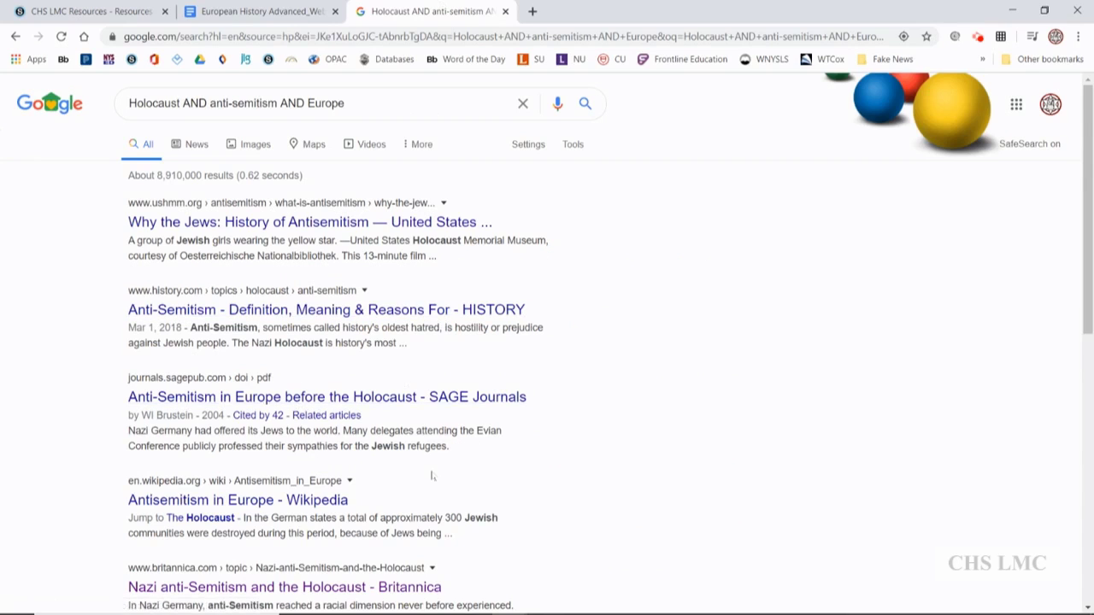
pyautogui.scroll(-1, 430, 476)
pyautogui.scroll(-2, 521, 515)
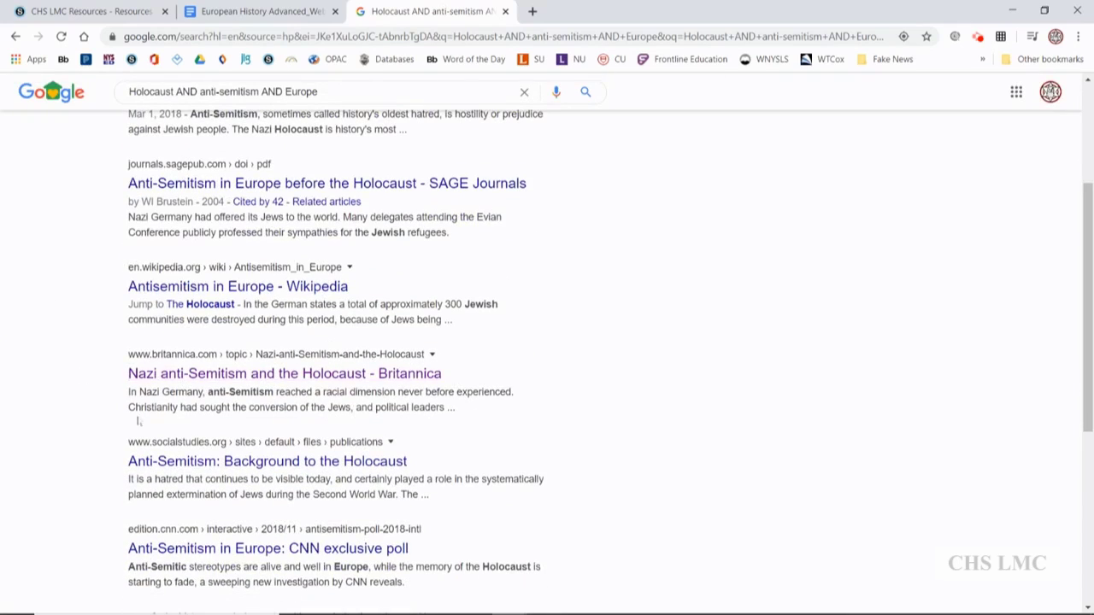
pyautogui.scroll(3, 462, 492)
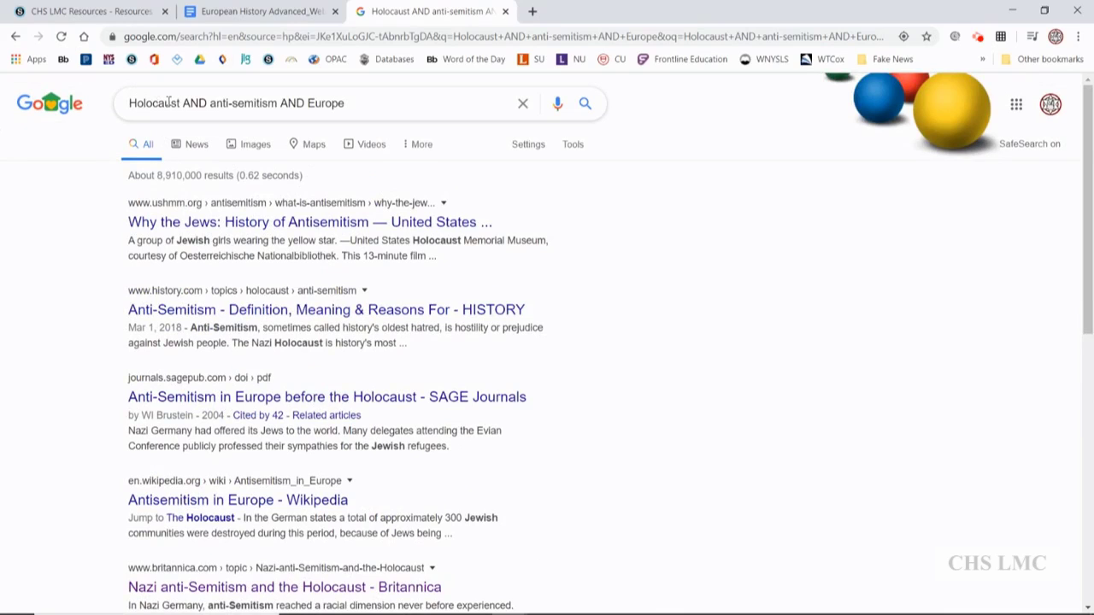
pyautogui.click(278, 8)
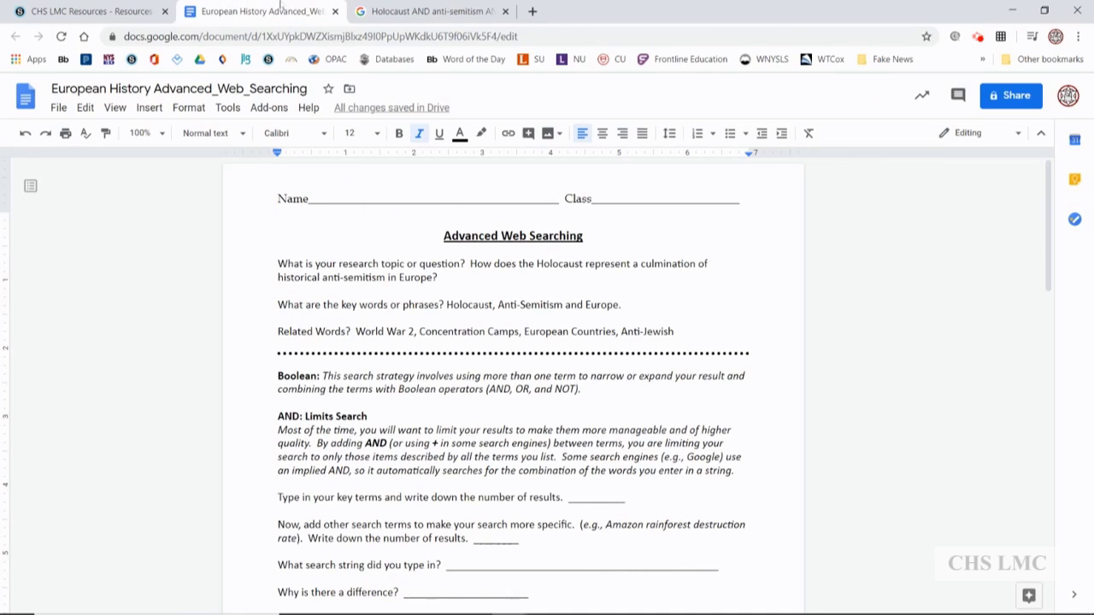
# Step: Scroll the worksheet down to its OR questions, then back up to the top
pyautogui.scroll(-3, 458, 406)
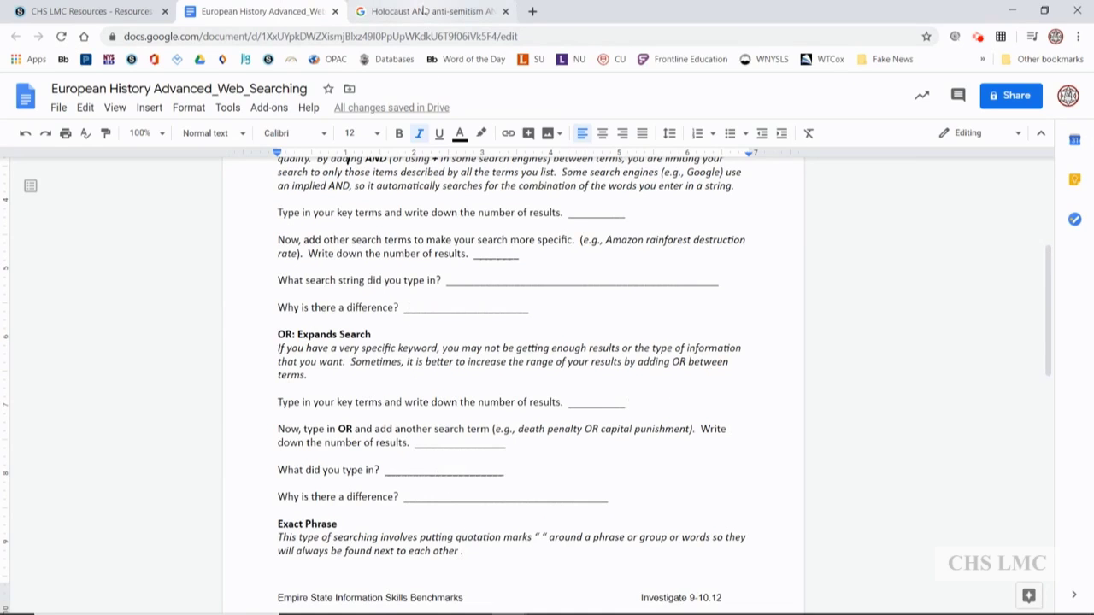
pyautogui.click(424, 11)
pyautogui.click(217, 11)
pyautogui.scroll(3, 464, 344)
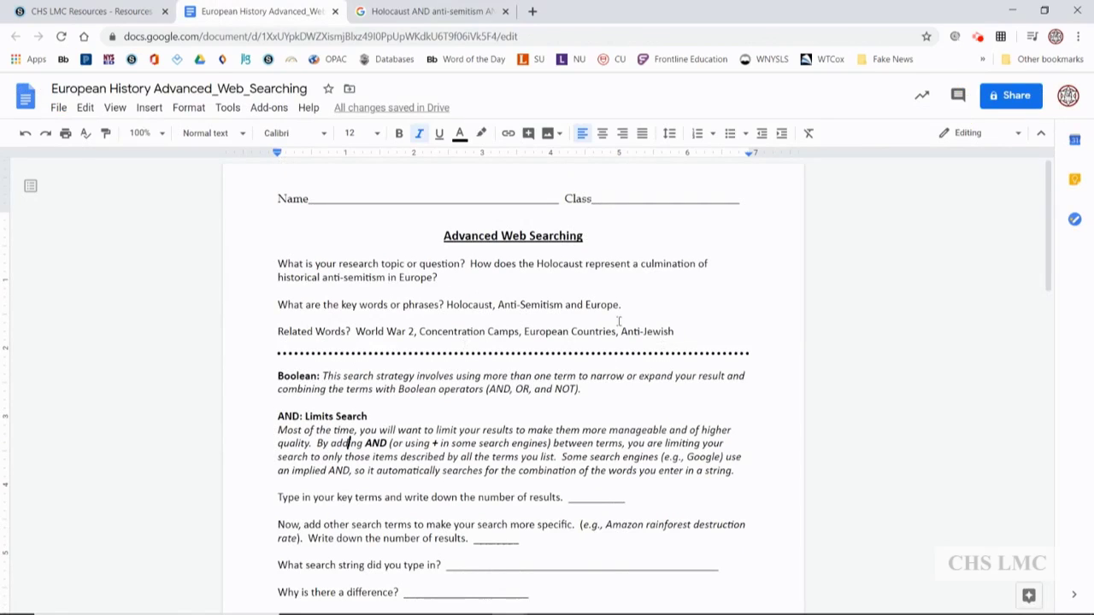
# Step: Replace the previous query with Anti-semitism or Anti-jewish in Europe and run the search
pyautogui.click(424, 11)
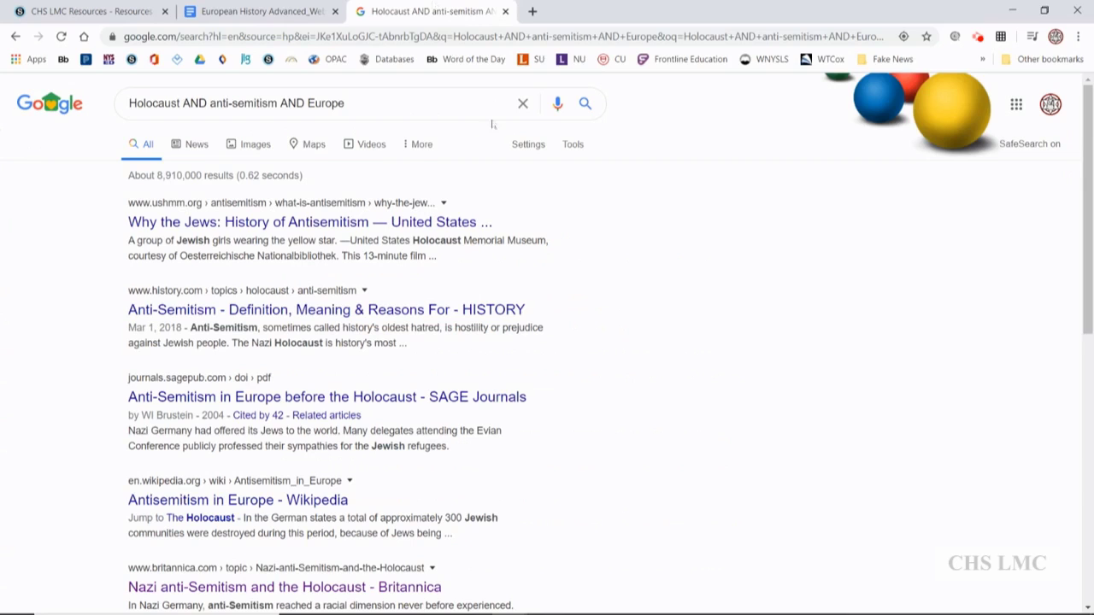
pyautogui.moveTo(335, 102); pyautogui.dragTo(3, 80)
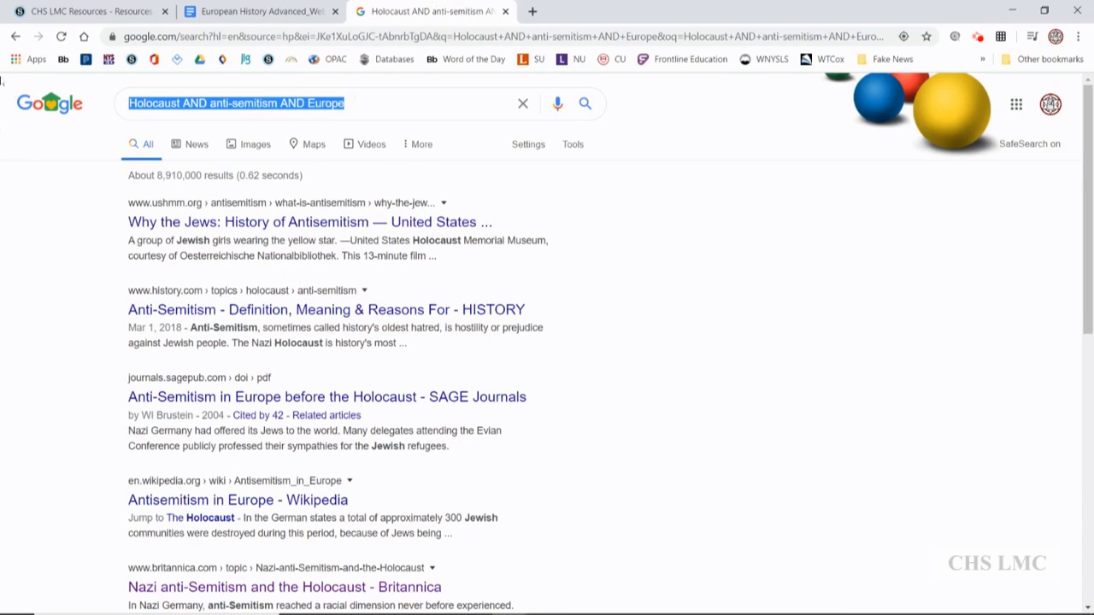
pyautogui.write('Anti-s')
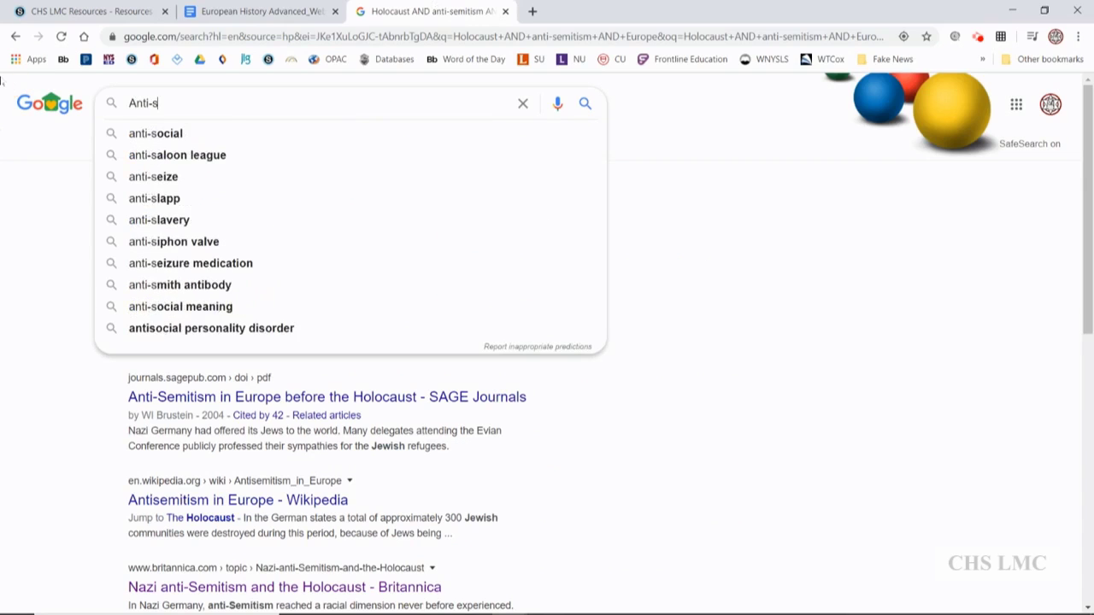
pyautogui.write('emisti')
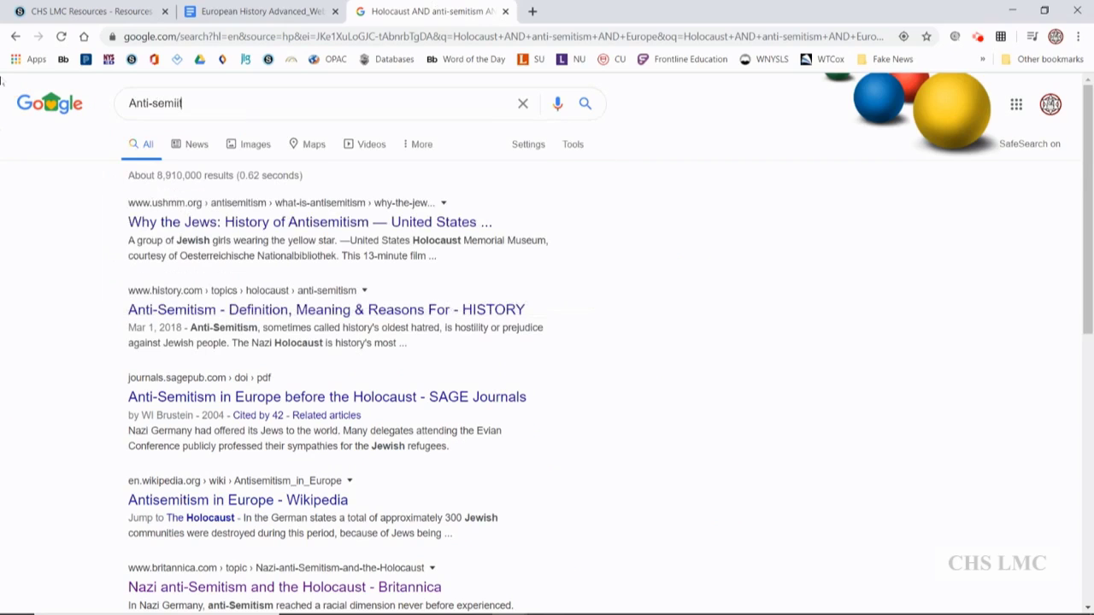
pyautogui.press('BackSpace')
pyautogui.write('tism or ')
pyautogui.write('Anti_je')
pyautogui.write('w')
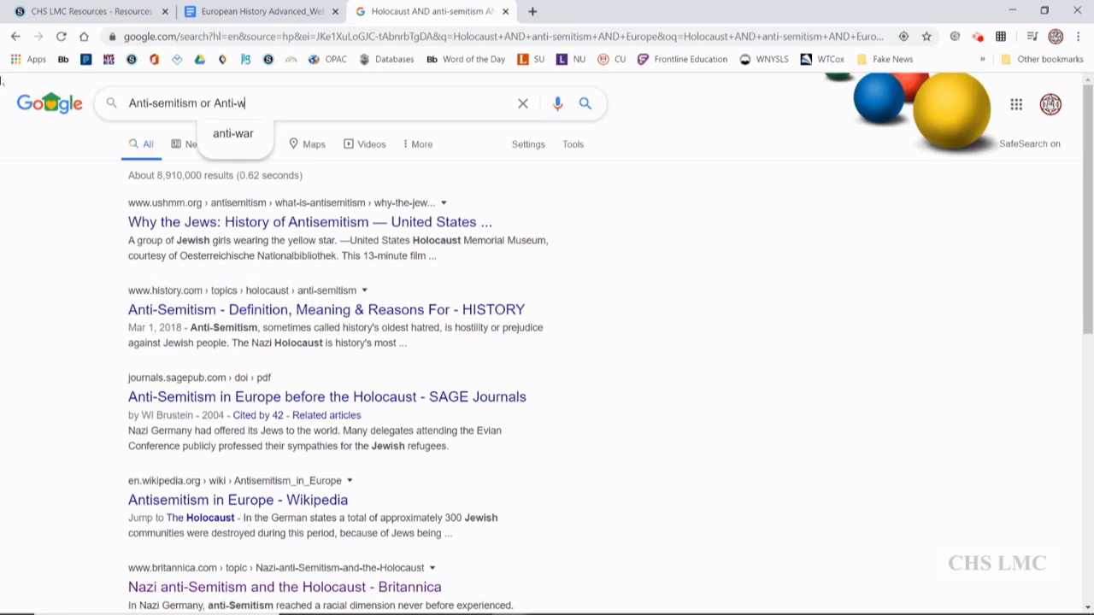
pyautogui.press('BackSpace')
pyautogui.write('jewish in')
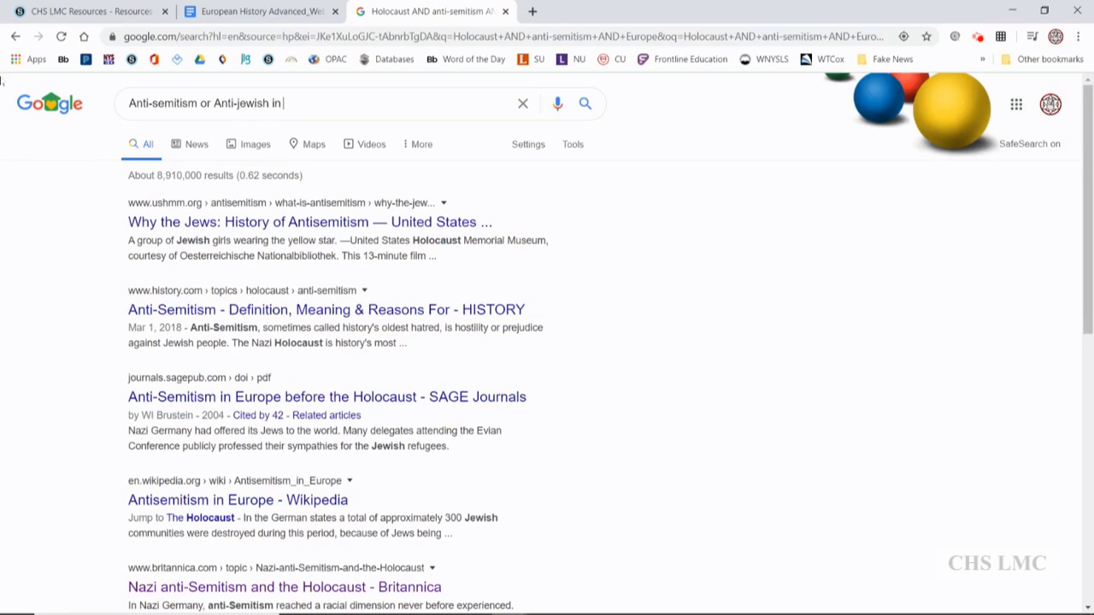
pyautogui.write(' Europe')
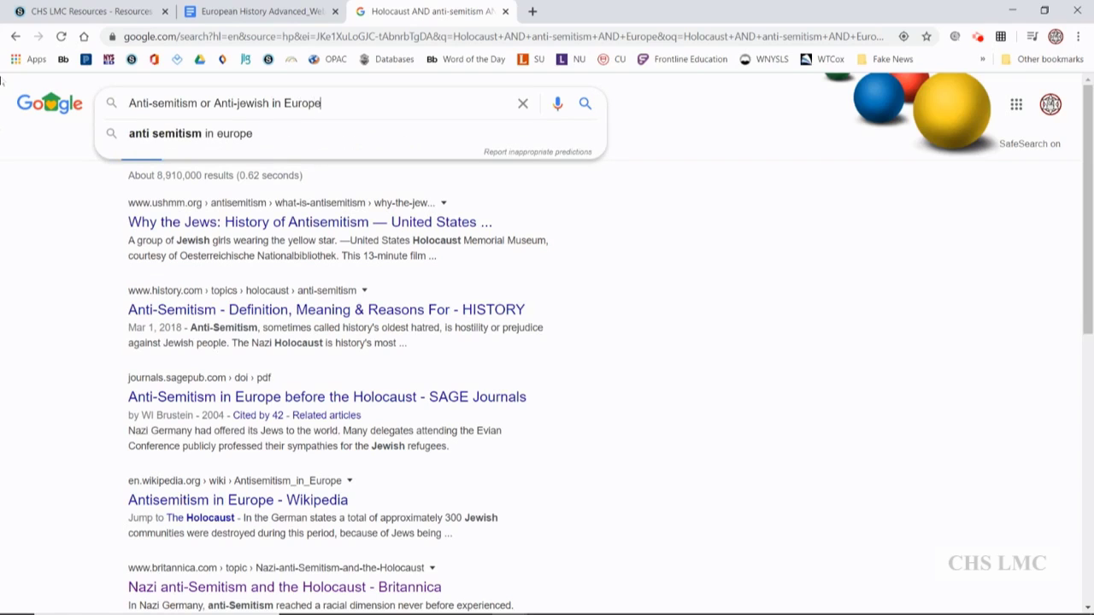
pyautogui.press('Return')
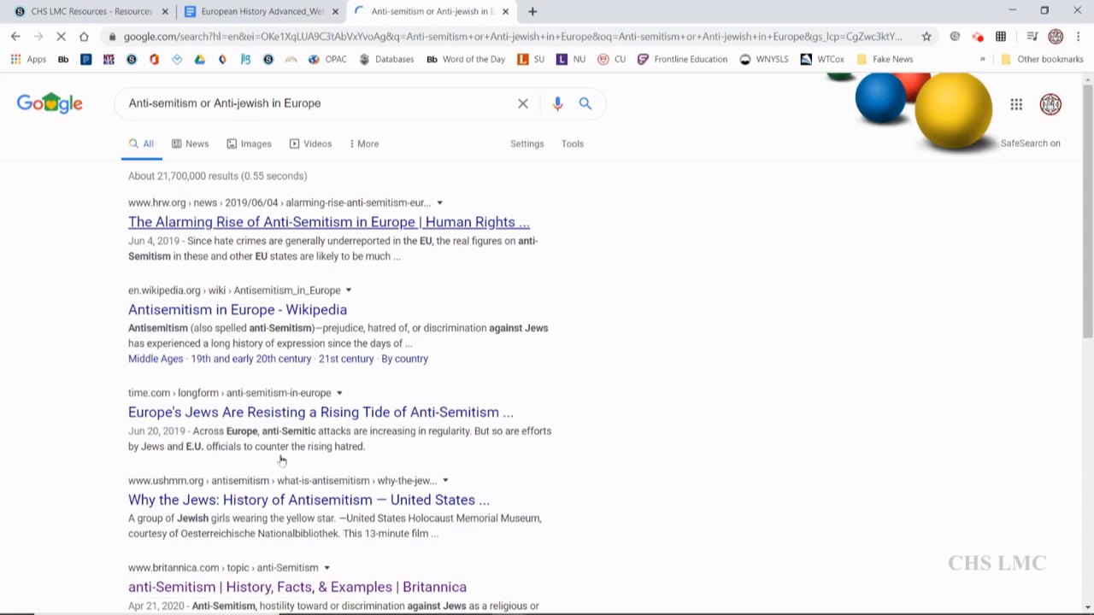
# Step: Look through the roughly 21,700,000 results, led by a Human Rights Watch article
pyautogui.scroll(-1, 578, 344)
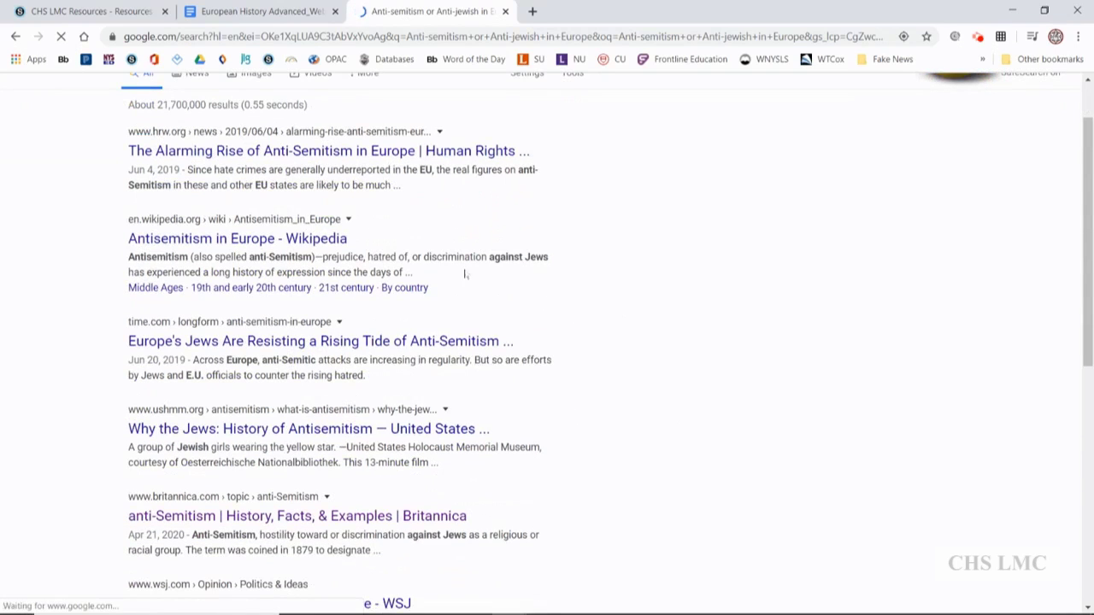
pyautogui.scroll(-2, 547, 357)
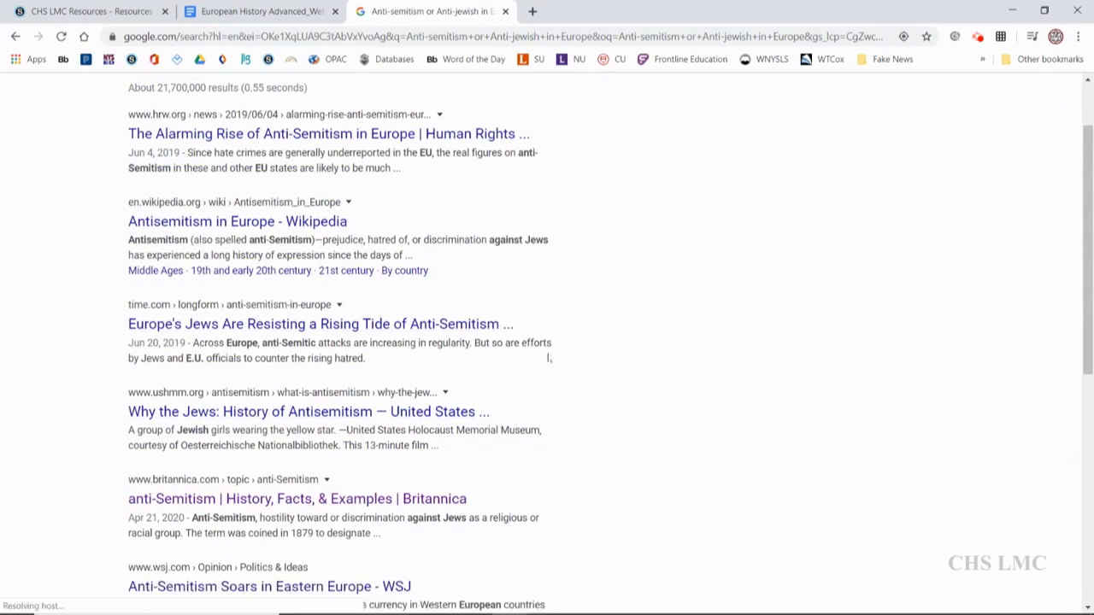
pyautogui.scroll(-1, 137, 452)
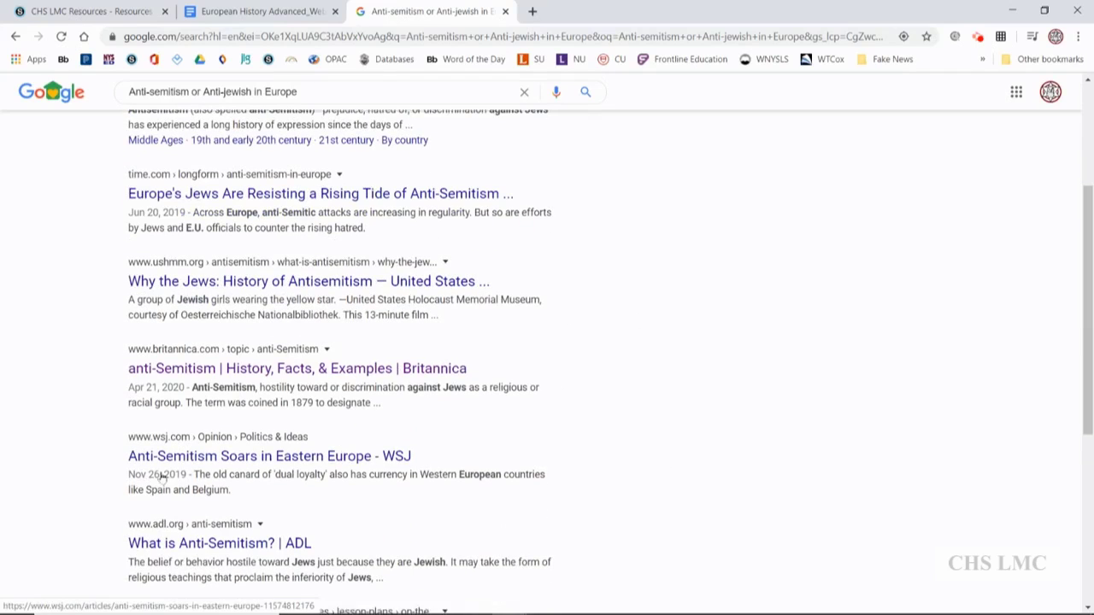
pyautogui.scroll(-2, 473, 413)
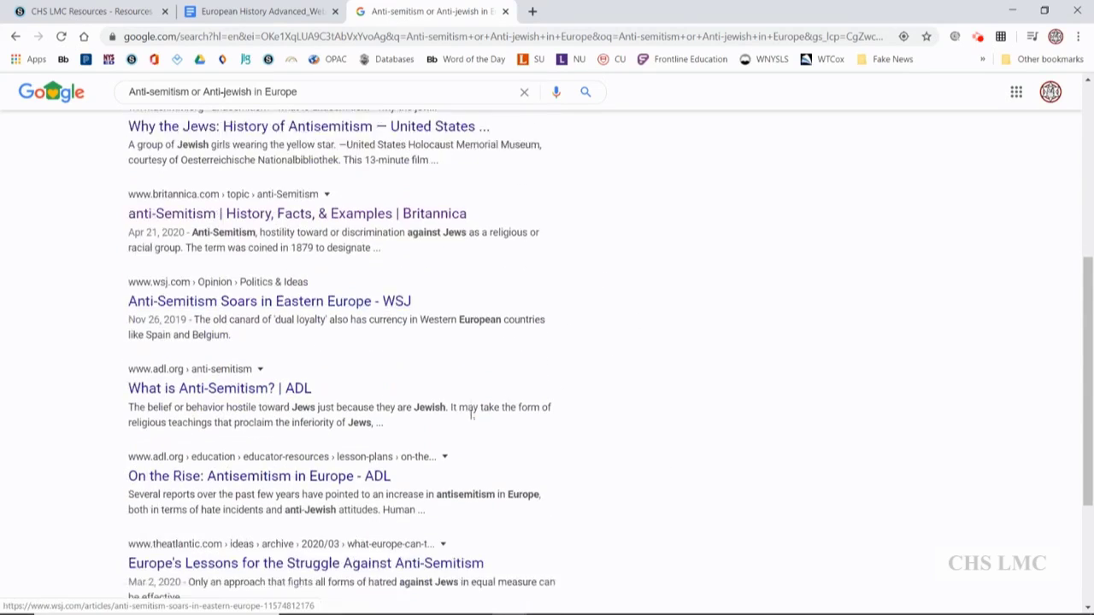
pyautogui.scroll(-2, 439, 349)
pyautogui.scroll(2, 441, 353)
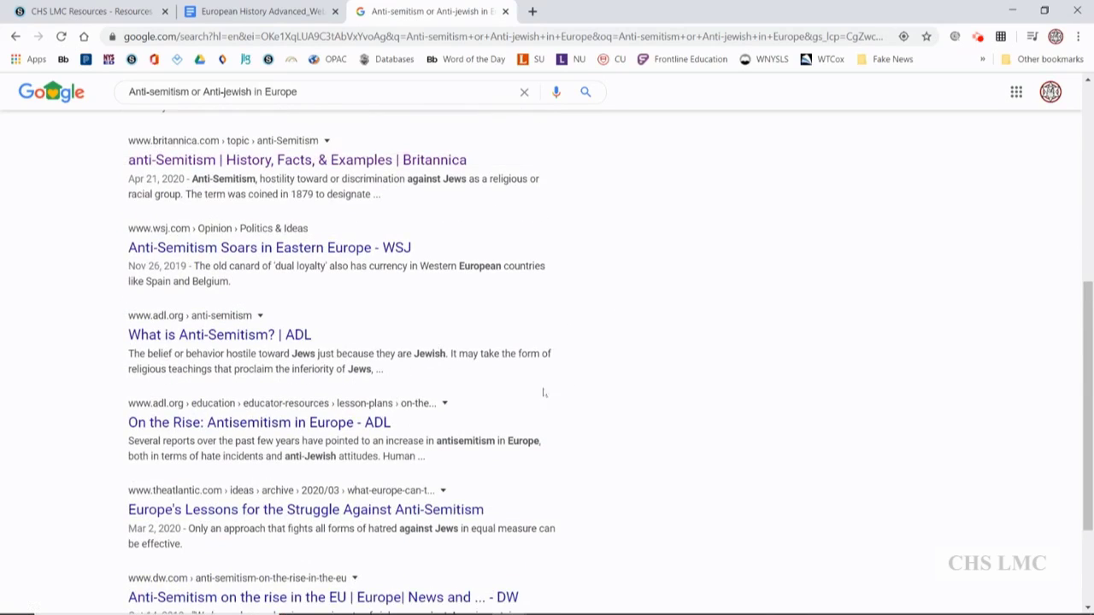
pyautogui.scroll(-2, 571, 386)
pyautogui.scroll(8, 572, 383)
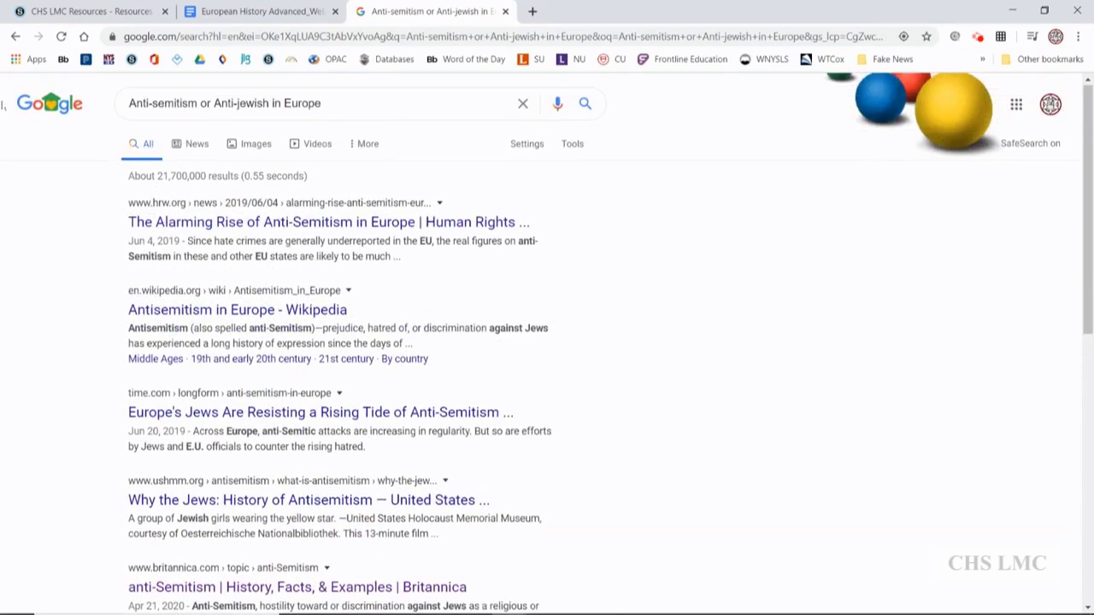
pyautogui.click(336, 102)
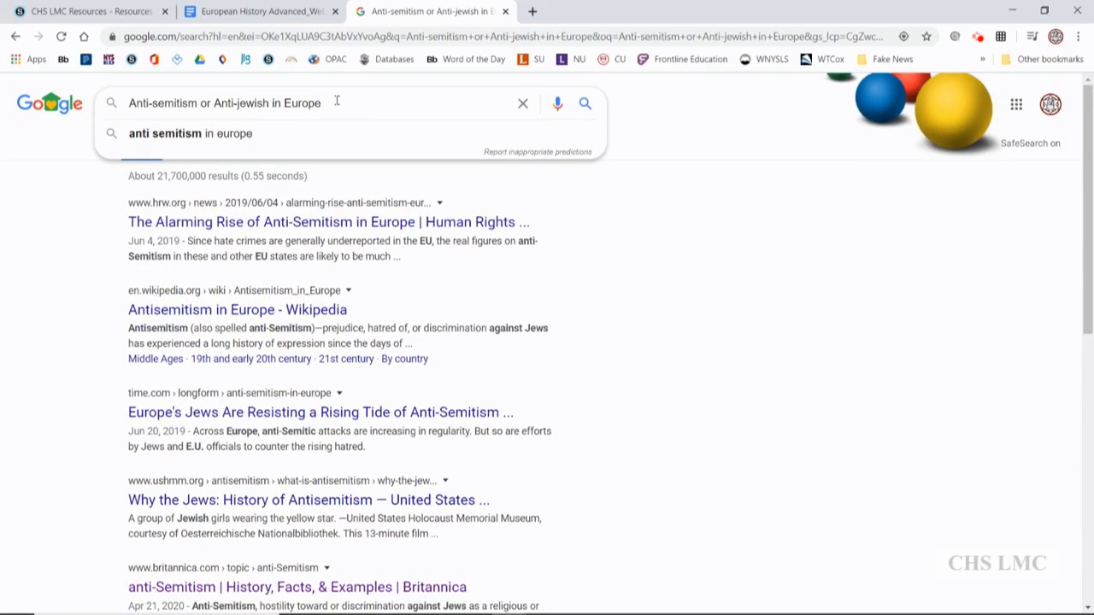
pyautogui.write('during World War 2')
pyautogui.press('Return')
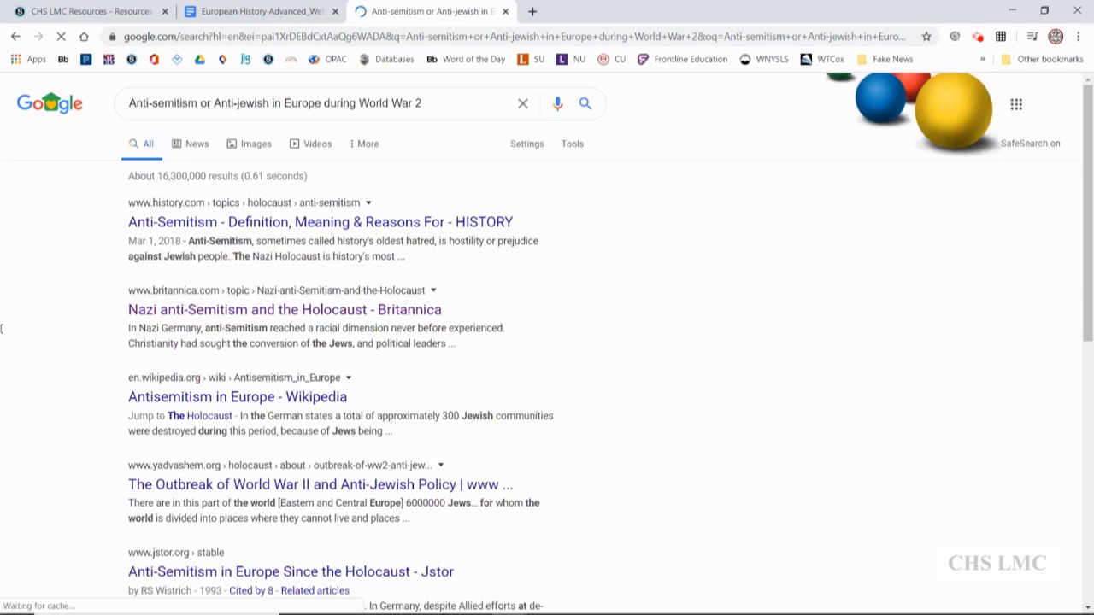
pyautogui.click(182, 312)
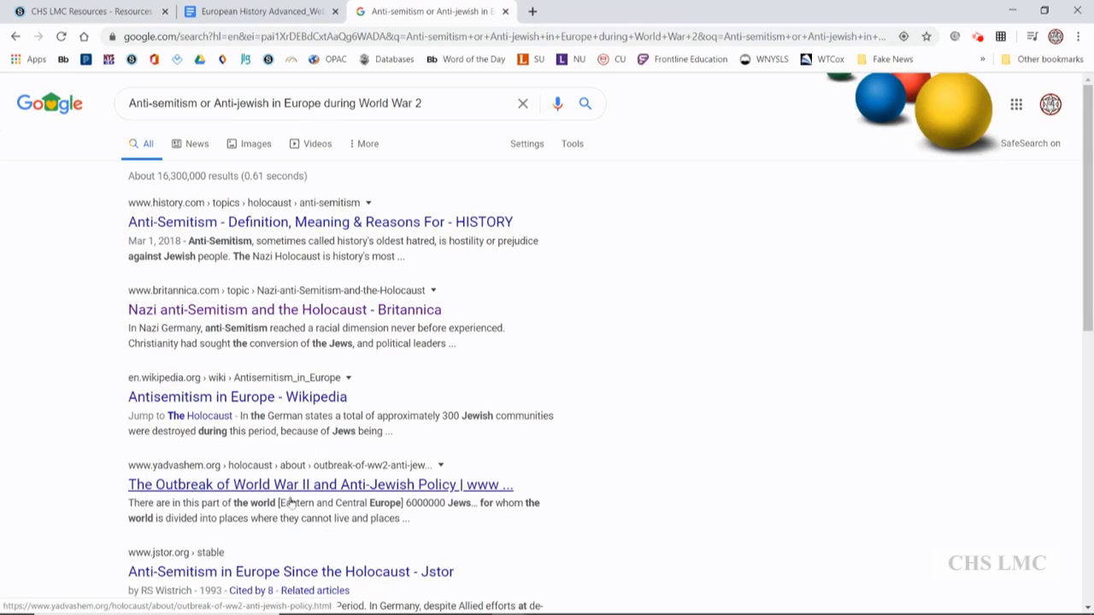
pyautogui.scroll(-1, 676, 447)
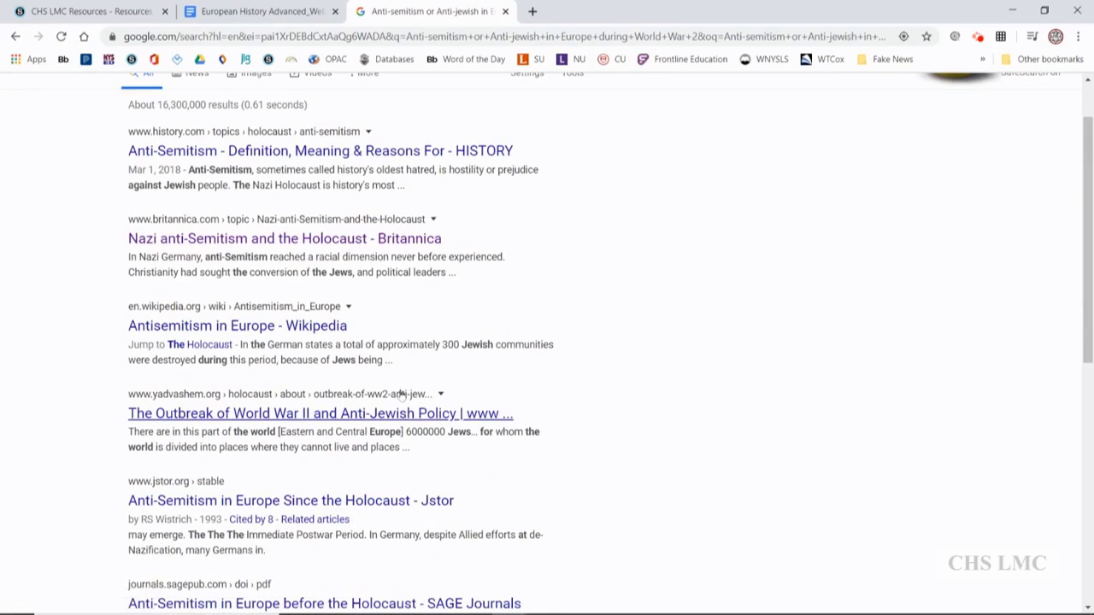
pyautogui.scroll(1, 241, 111)
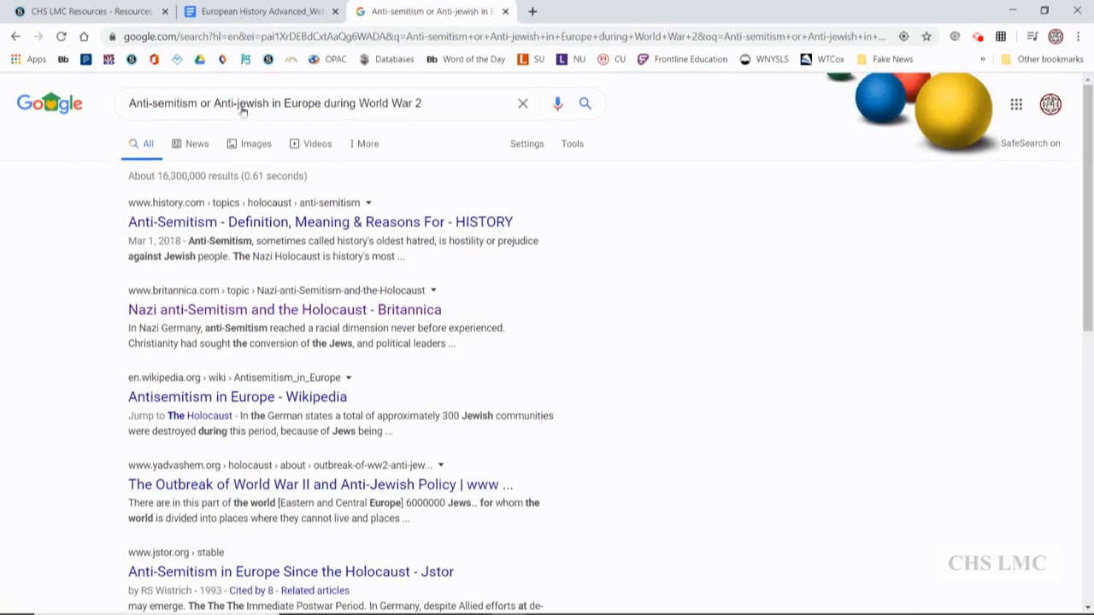
pyautogui.click(257, 12)
# Step: Scroll the worksheet down to the Exact Phrase instructions
pyautogui.scroll(-3, 561, 403)
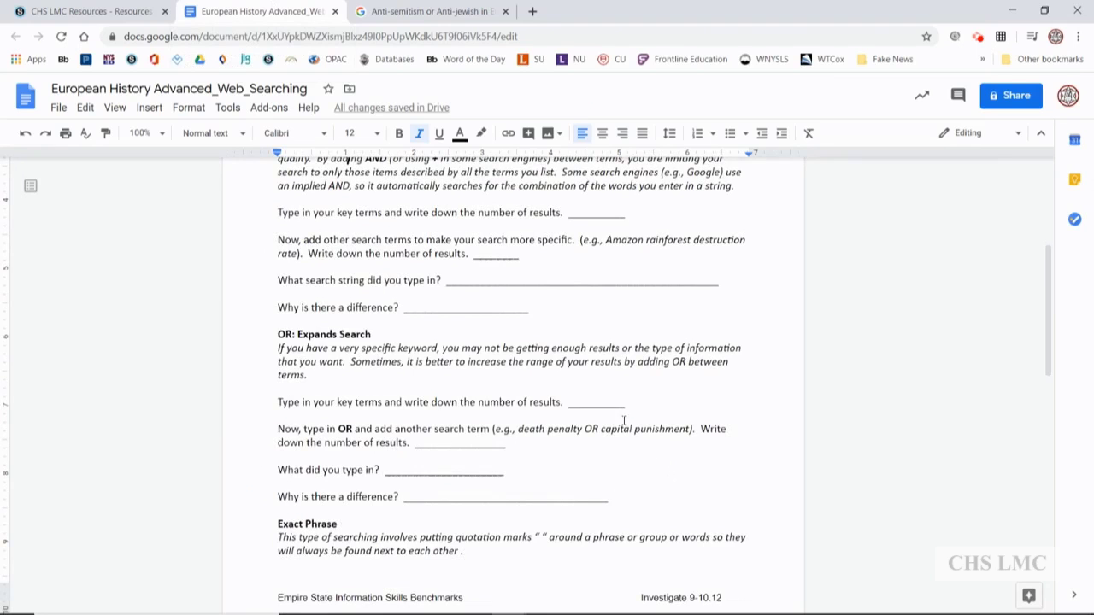
pyautogui.scroll(-2, 324, 420)
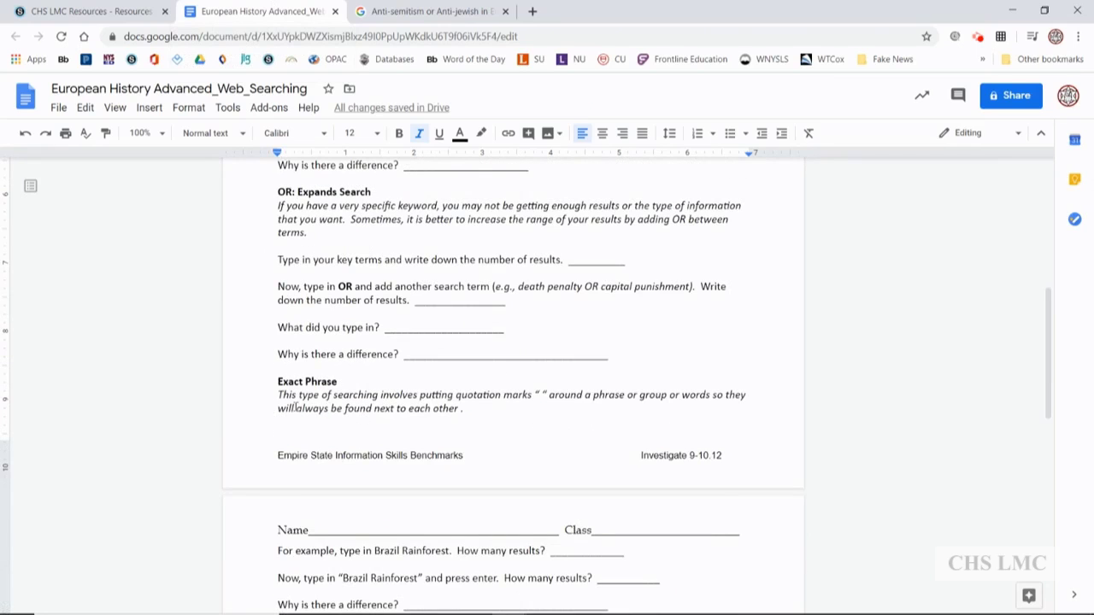
pyautogui.scroll(-1, 551, 407)
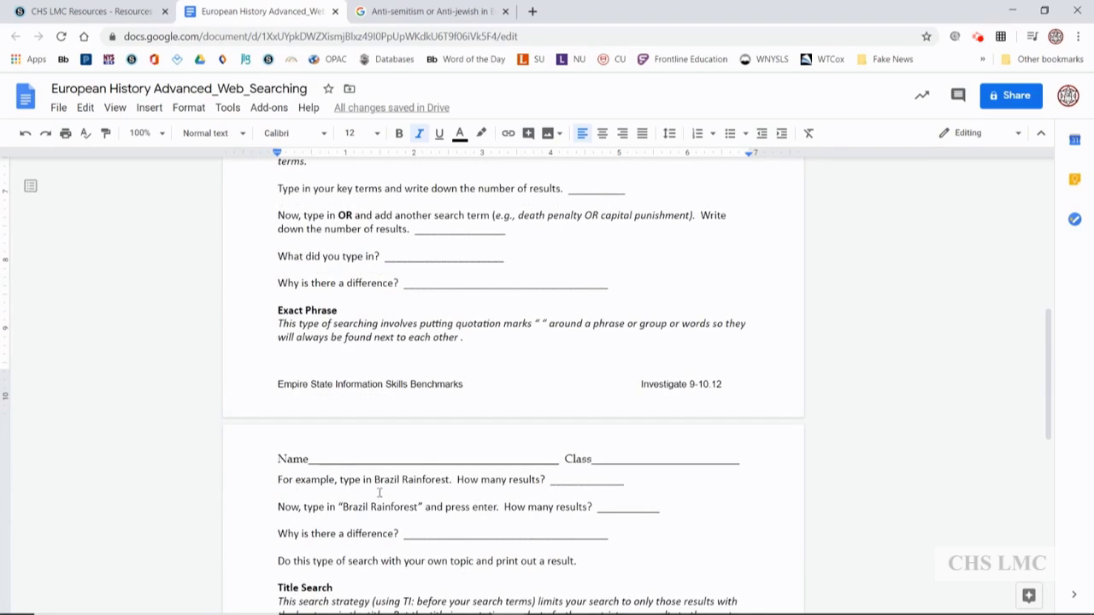
pyautogui.click(429, 10)
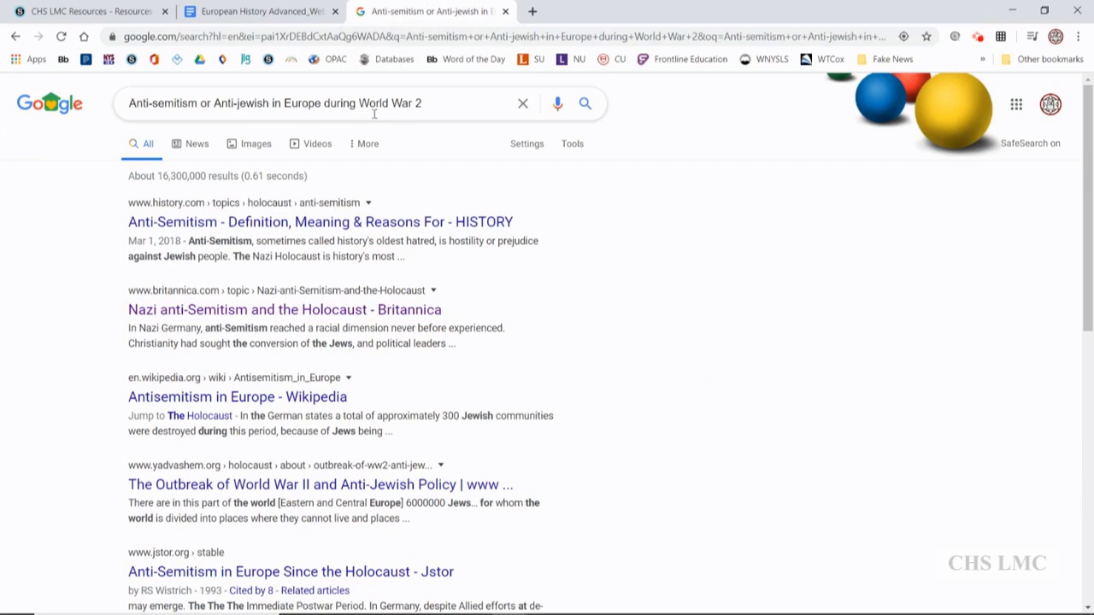
# Step: Replace the query with the quoted phrase "Anti-semitism in Europe during world war 2" and search
pyautogui.moveTo(443, 109); pyautogui.dragTo(109, 107)
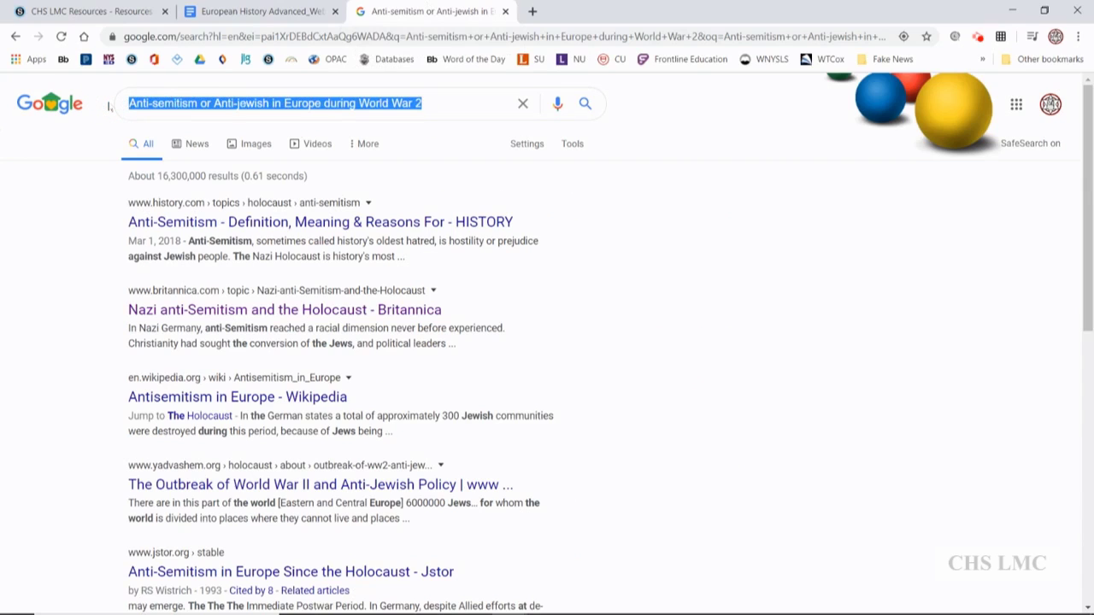
pyautogui.press('BackSpace')
pyautogui.write('"')
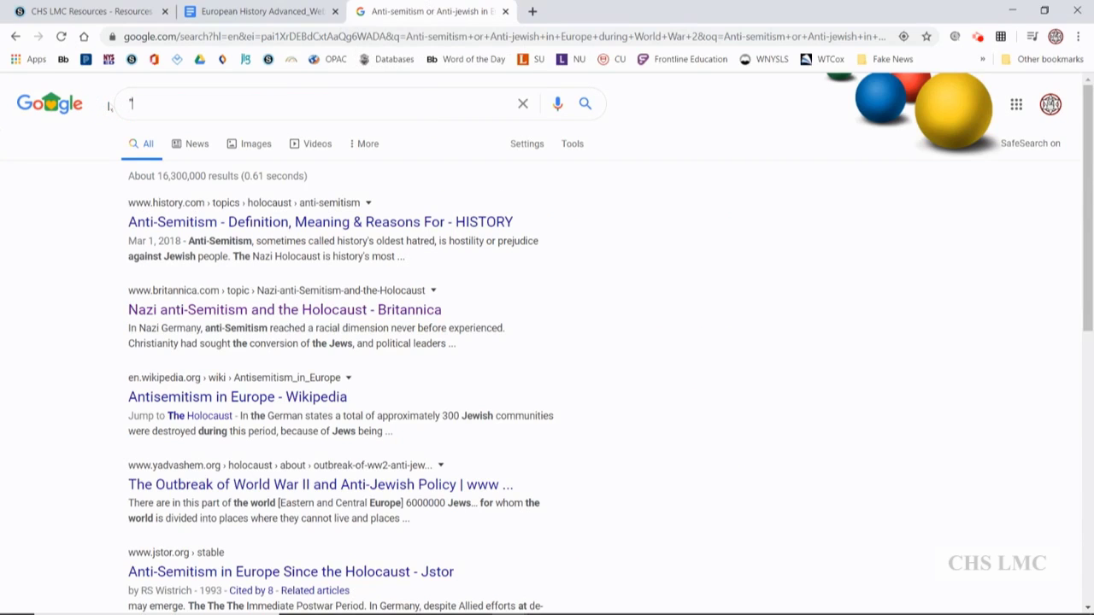
pyautogui.write('Anti-')
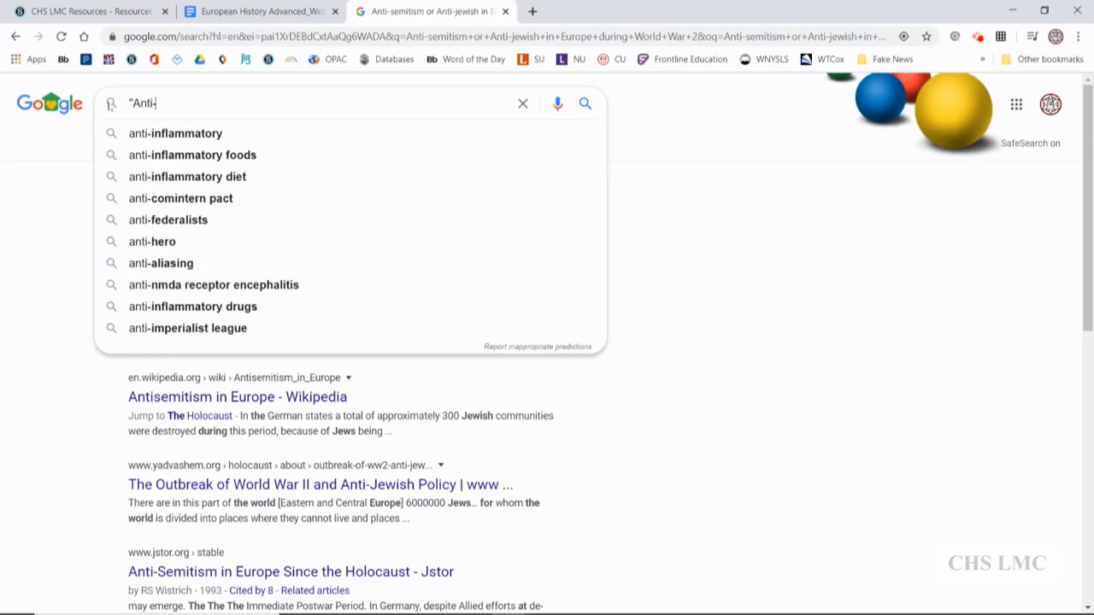
pyautogui.write('semit')
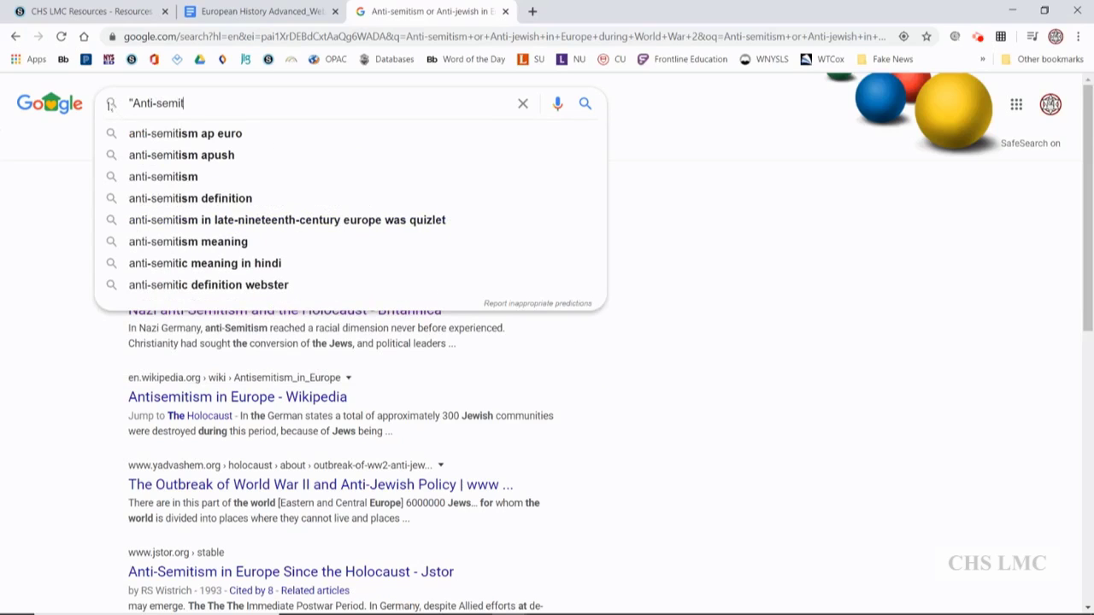
pyautogui.write('ism in Ued')
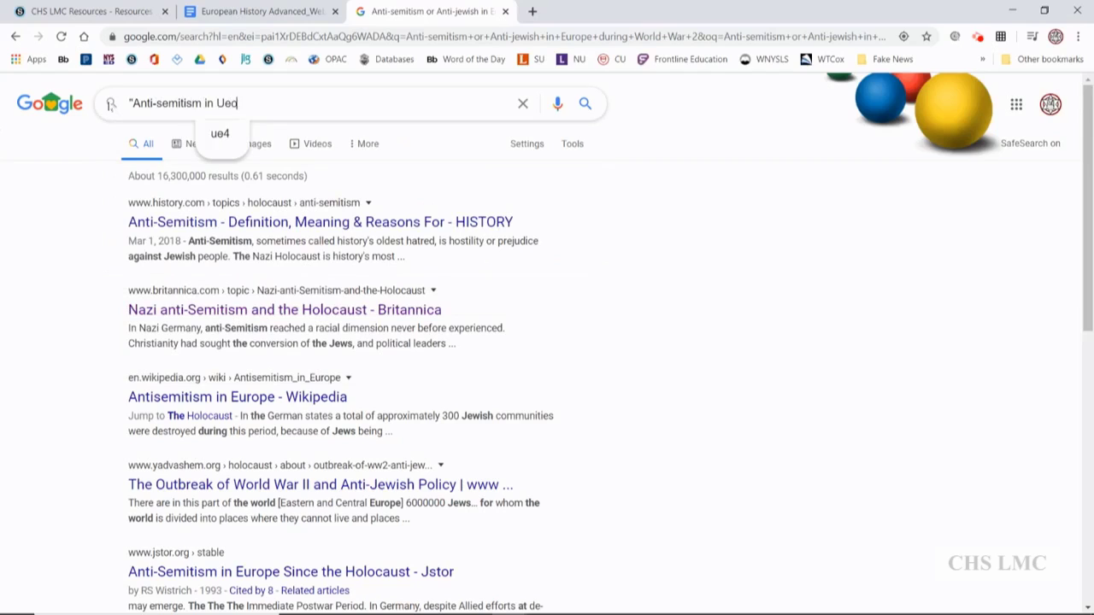
pyautogui.press('BackSpace')
pyautogui.press('BackSpace')
pyautogui.press('BackSpace')
pyautogui.write('Eur')
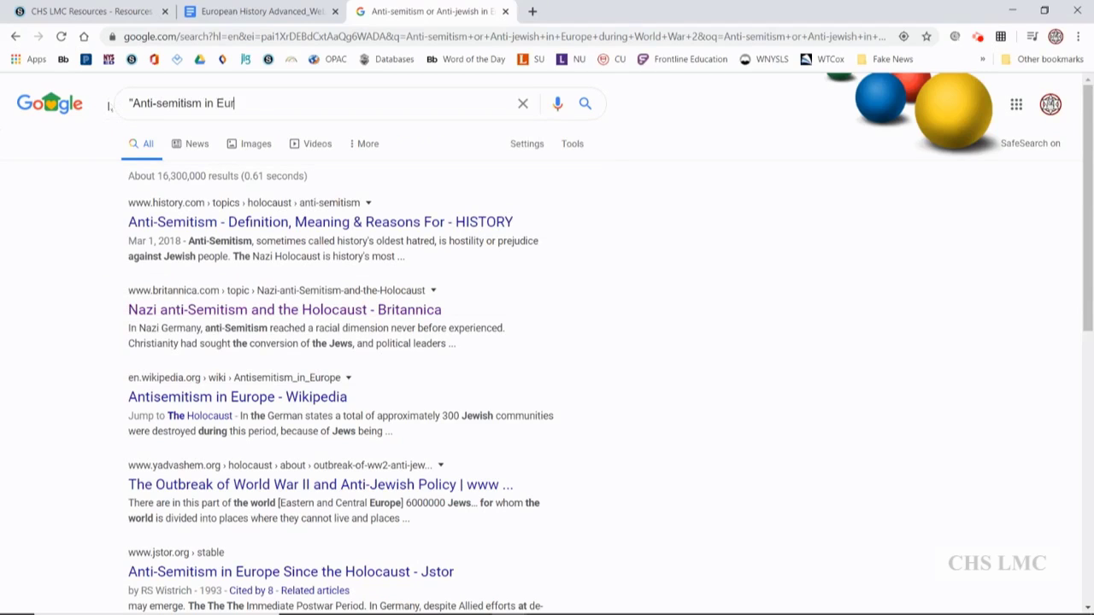
pyautogui.write('ope during world war 2')
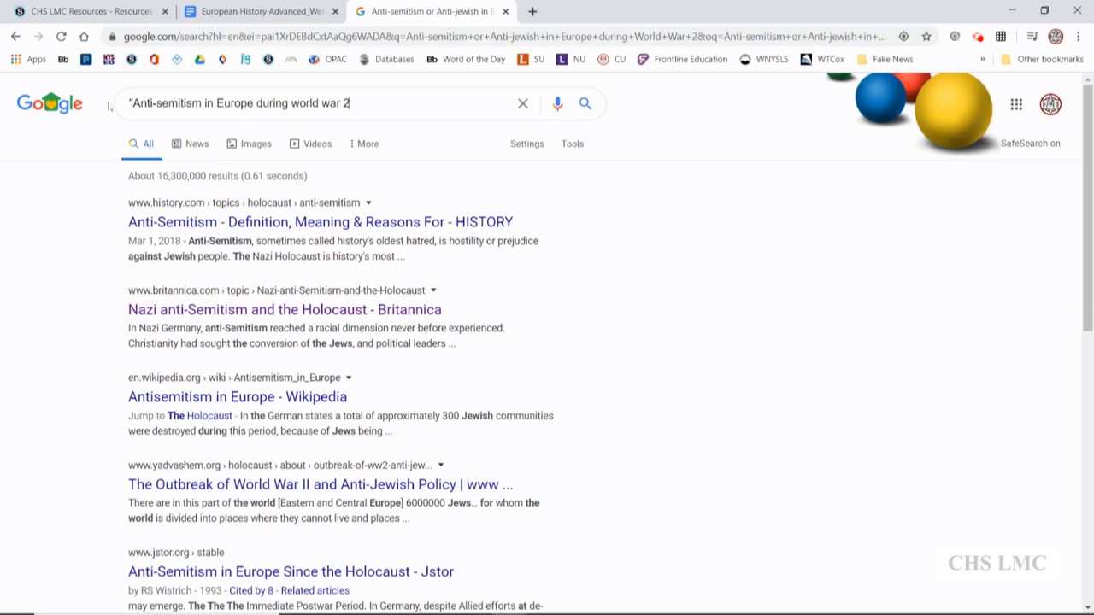
pyautogui.press('Return')
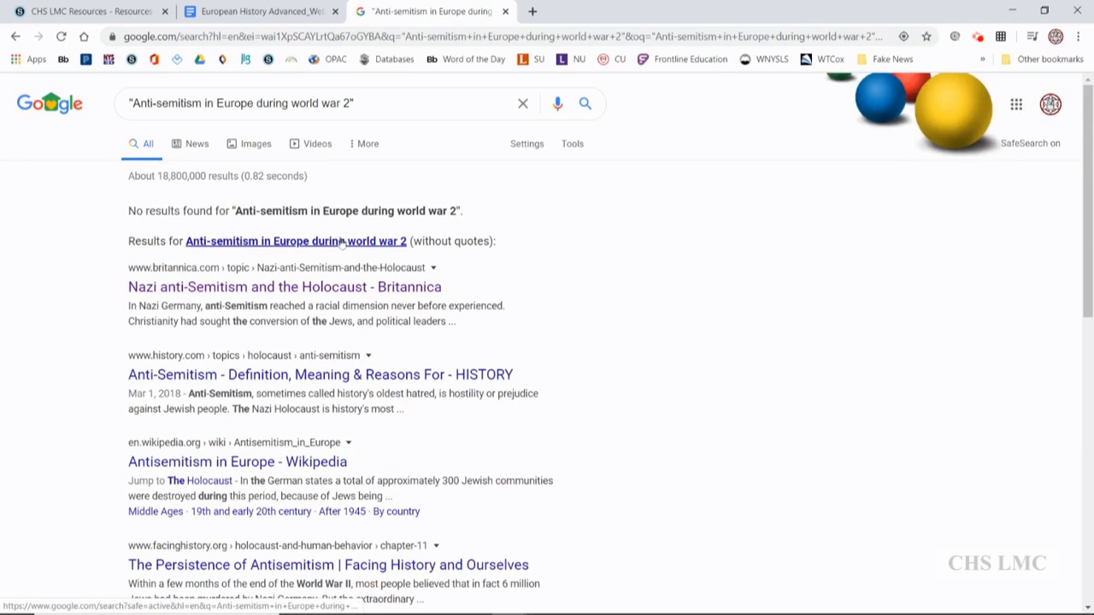
# Step: With no exact matches found, view and scroll the about 18,800,000 unquoted results
pyautogui.click(289, 243)
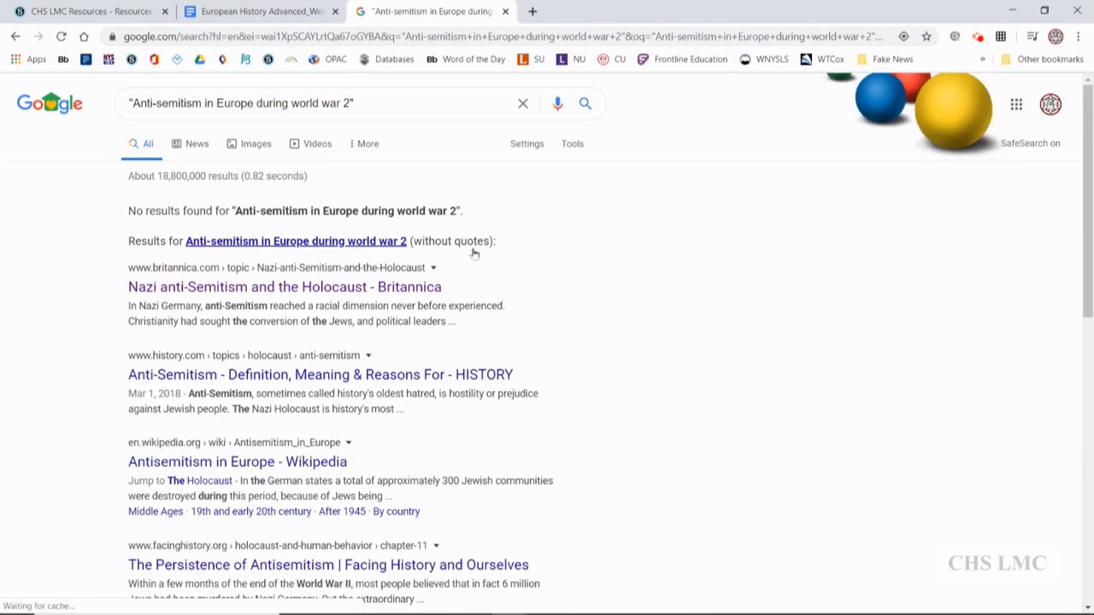
pyautogui.scroll(-2, 320, 486)
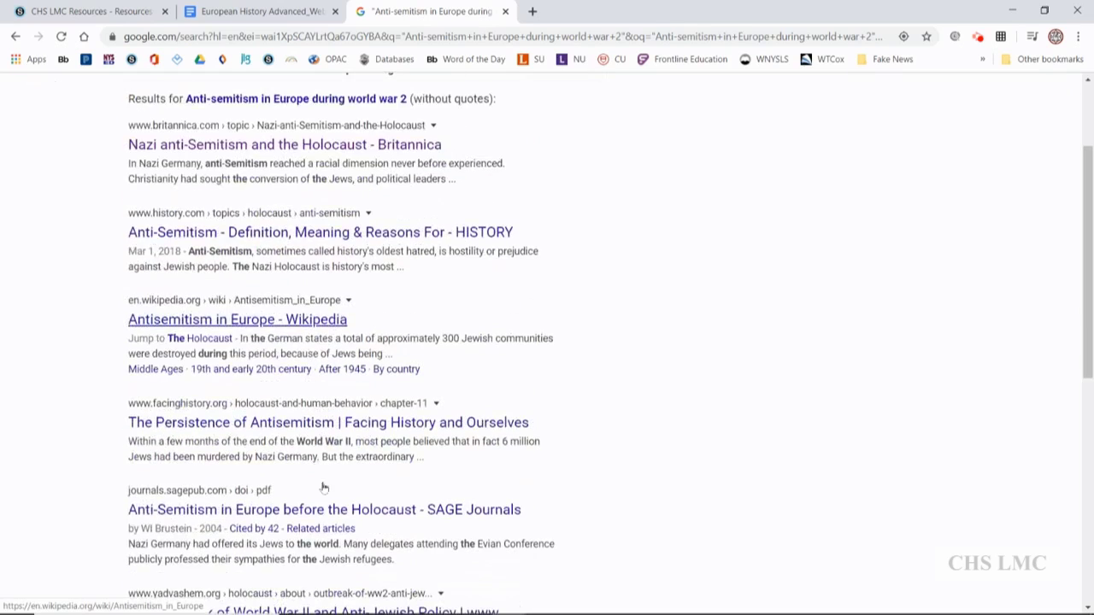
pyautogui.scroll(-3, 188, 497)
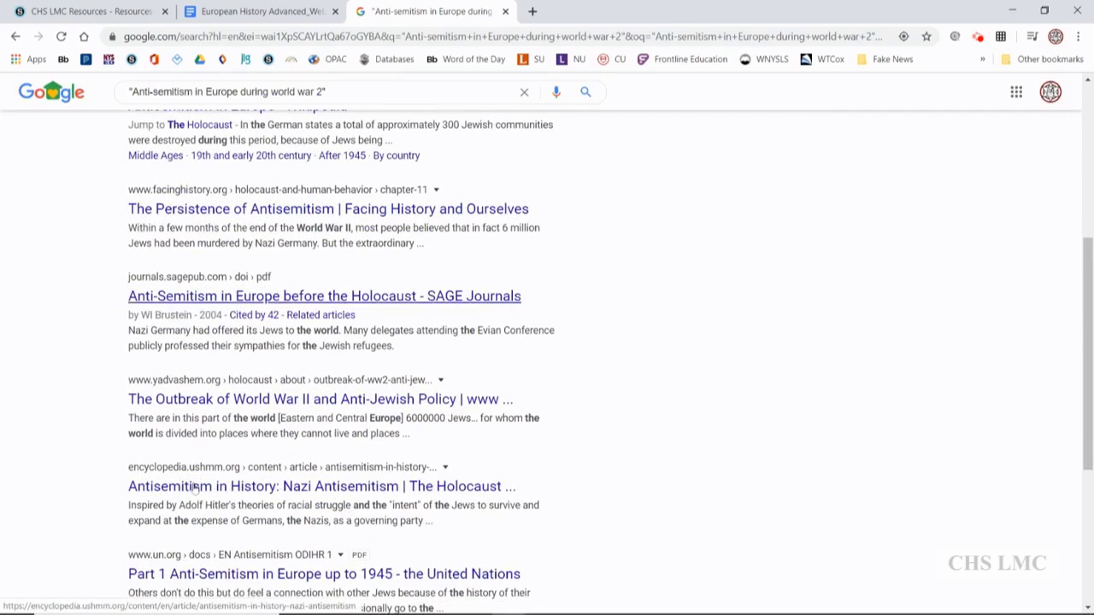
pyautogui.scroll(-2, 280, 434)
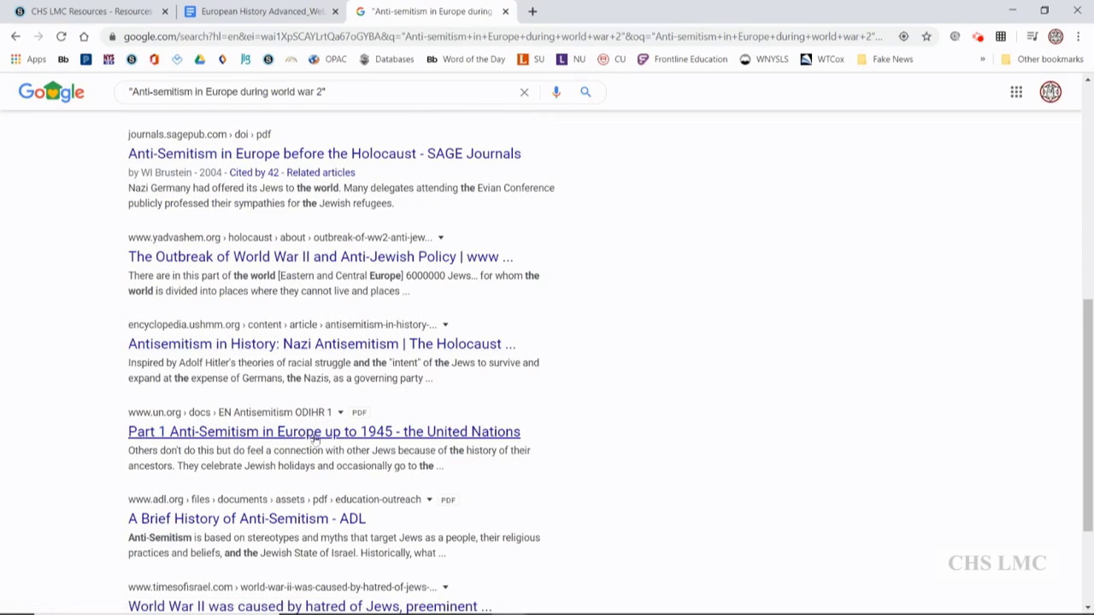
pyautogui.scroll(-1, 244, 479)
pyautogui.scroll(-2, 256, 466)
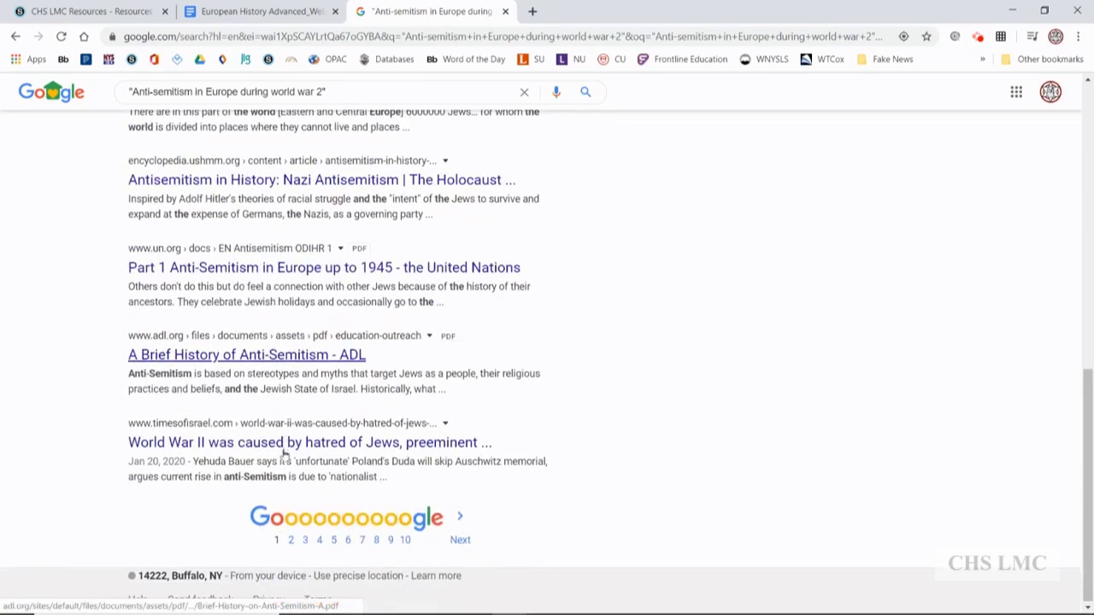
pyautogui.scroll(5, 769, 475)
pyautogui.scroll(3, 675, 466)
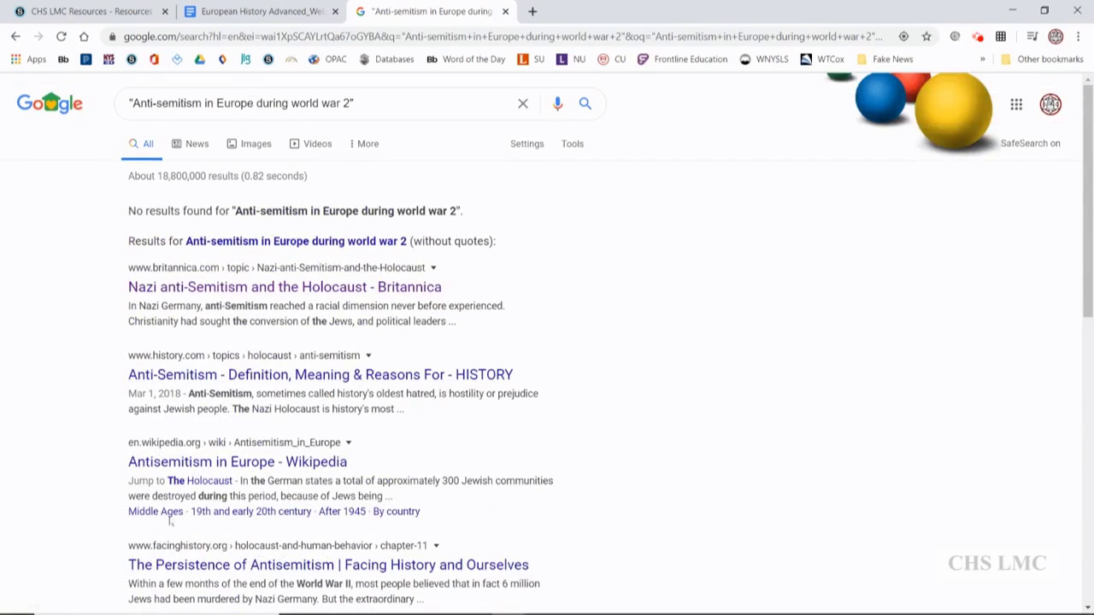
pyautogui.click(245, 9)
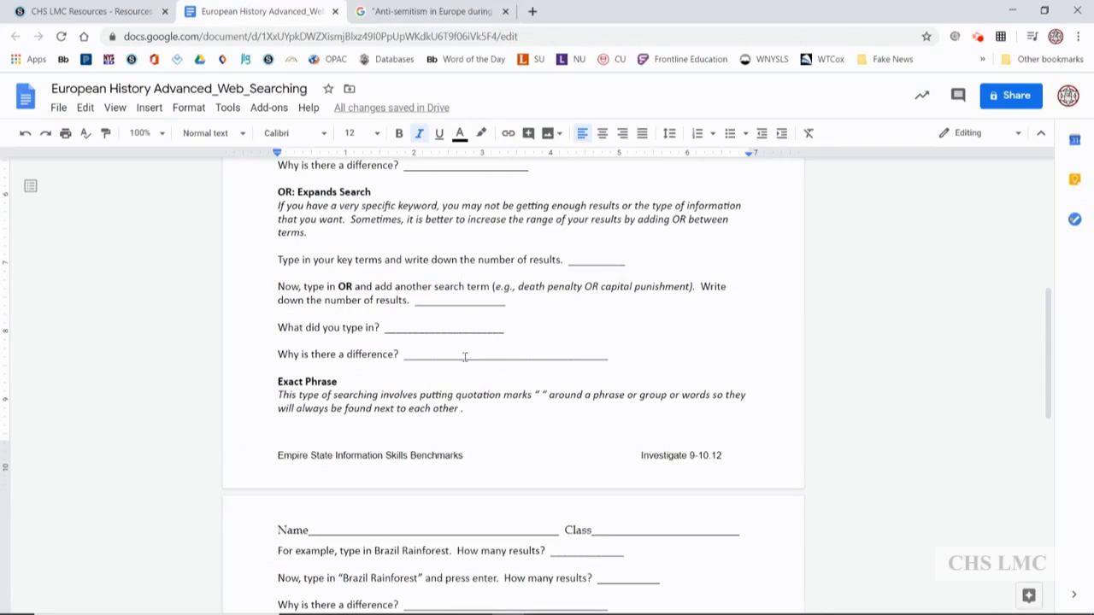
# Step: Scroll through the worksheet's sections and finish back at its title
pyautogui.scroll(-1, 465, 356)
pyautogui.scroll(-3, 505, 354)
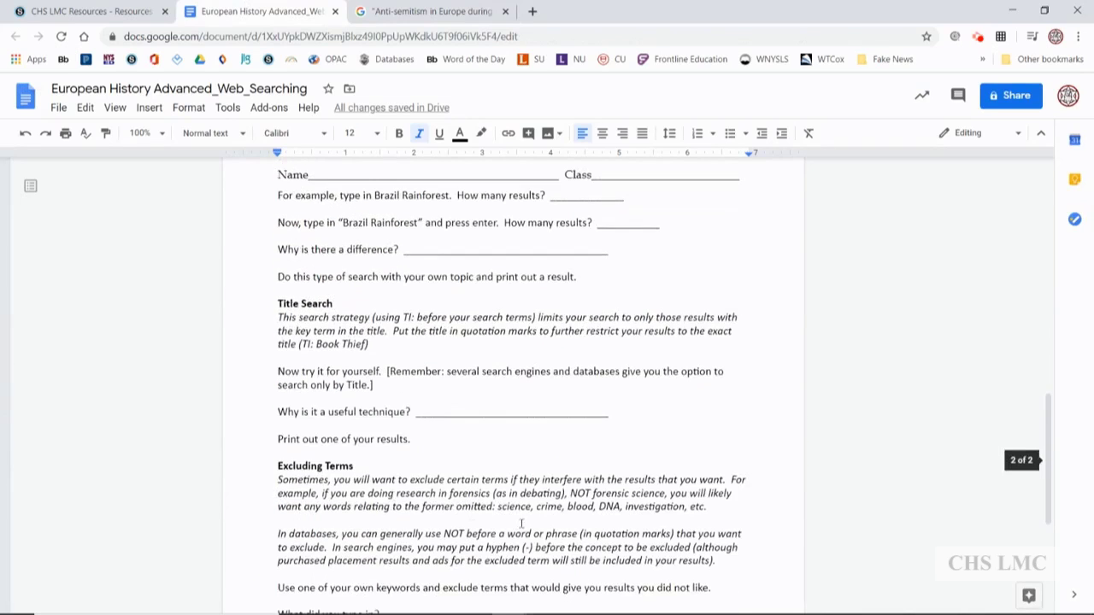
pyautogui.scroll(-2, 533, 525)
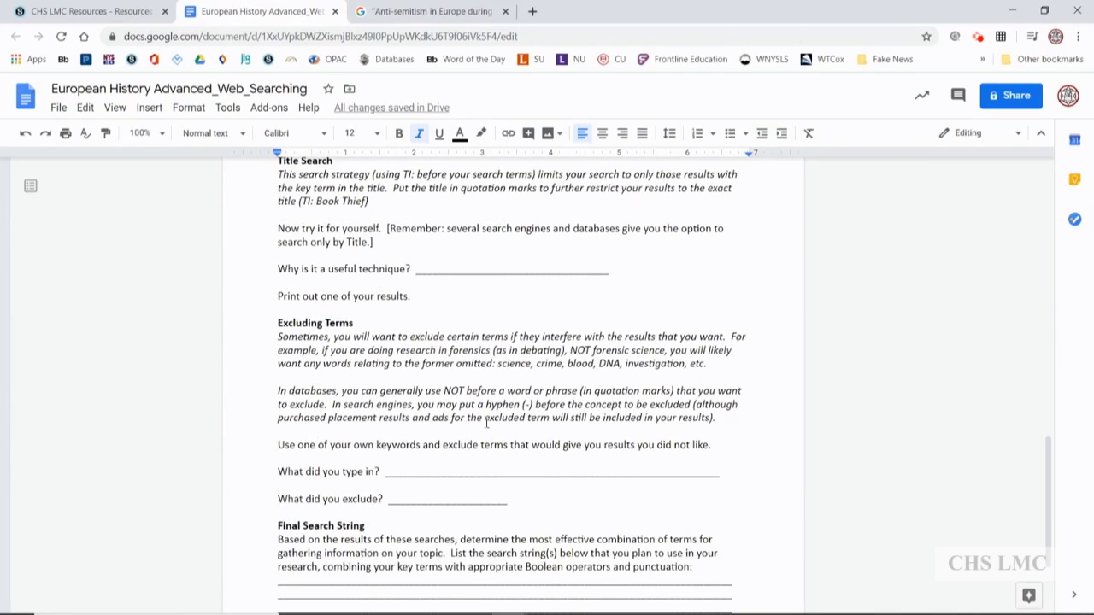
pyautogui.scroll(-1, 367, 457)
pyautogui.scroll(4, 370, 458)
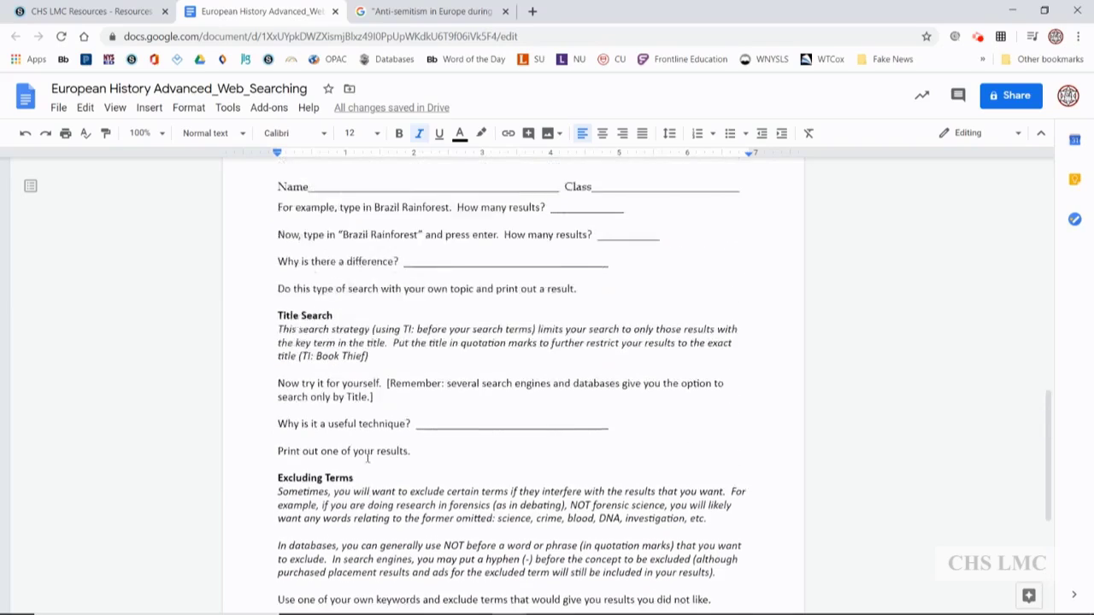
pyautogui.scroll(7, 372, 459)
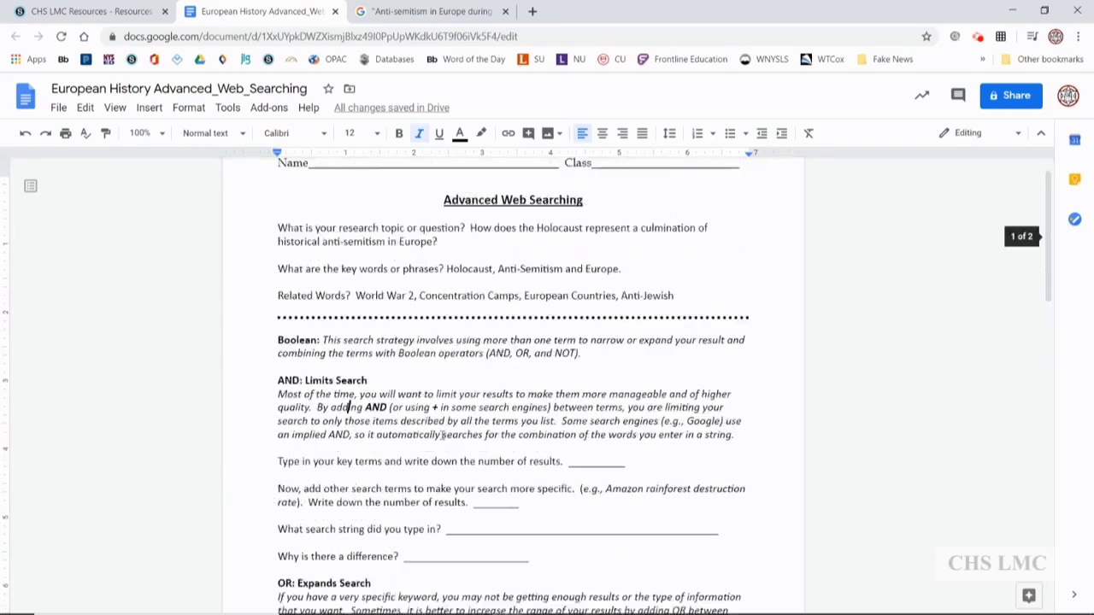
pyautogui.scroll(-6, 461, 431)
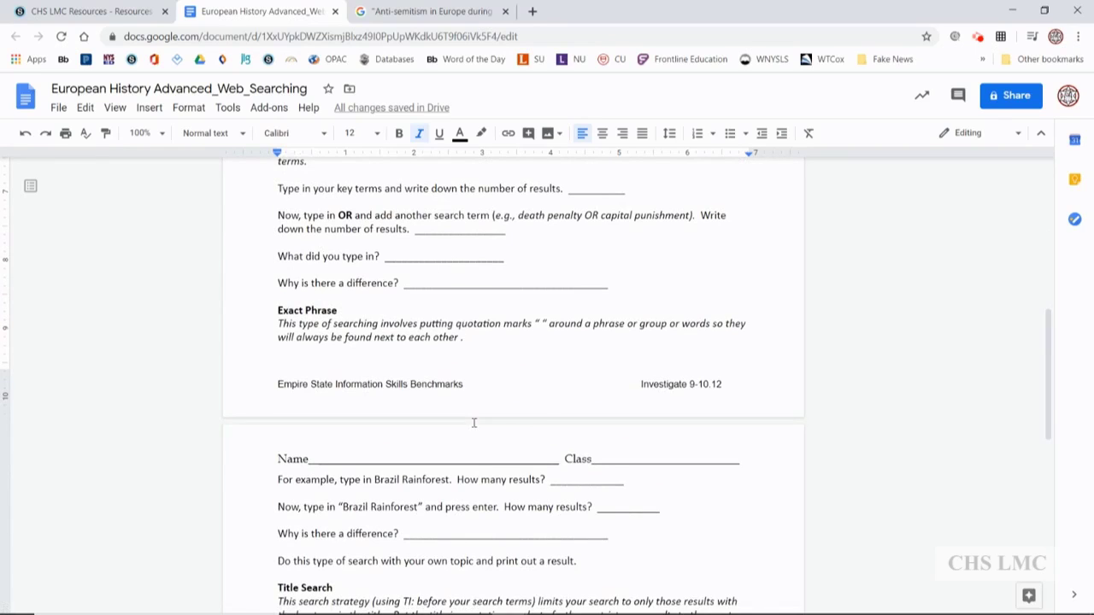
pyautogui.scroll(3, 473, 422)
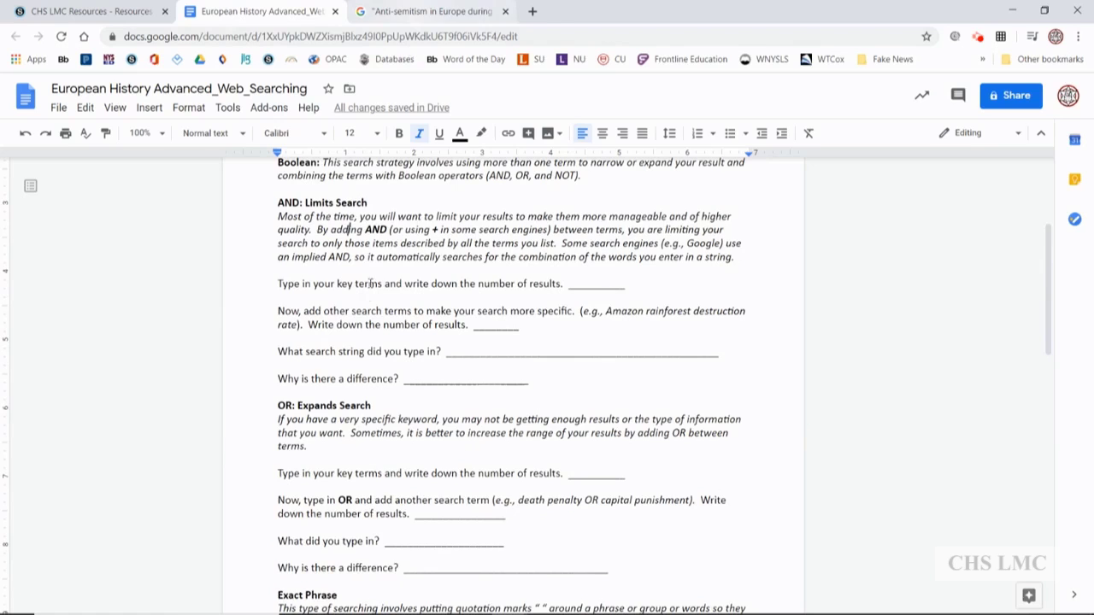
pyautogui.scroll(2, 369, 291)
pyautogui.scroll(1, 397, 354)
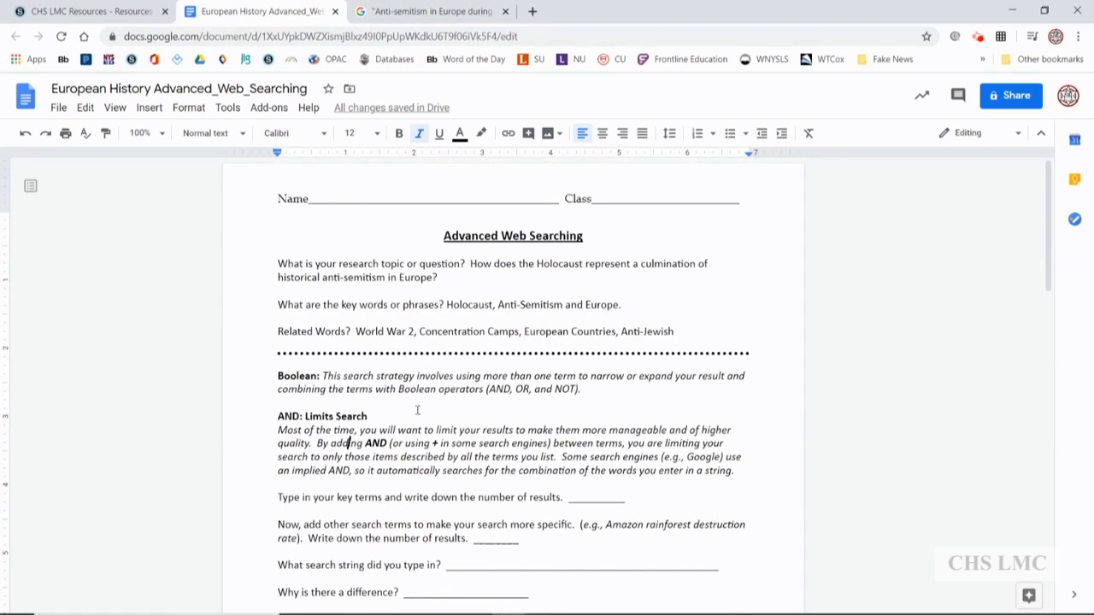
pyautogui.click(431, 11)
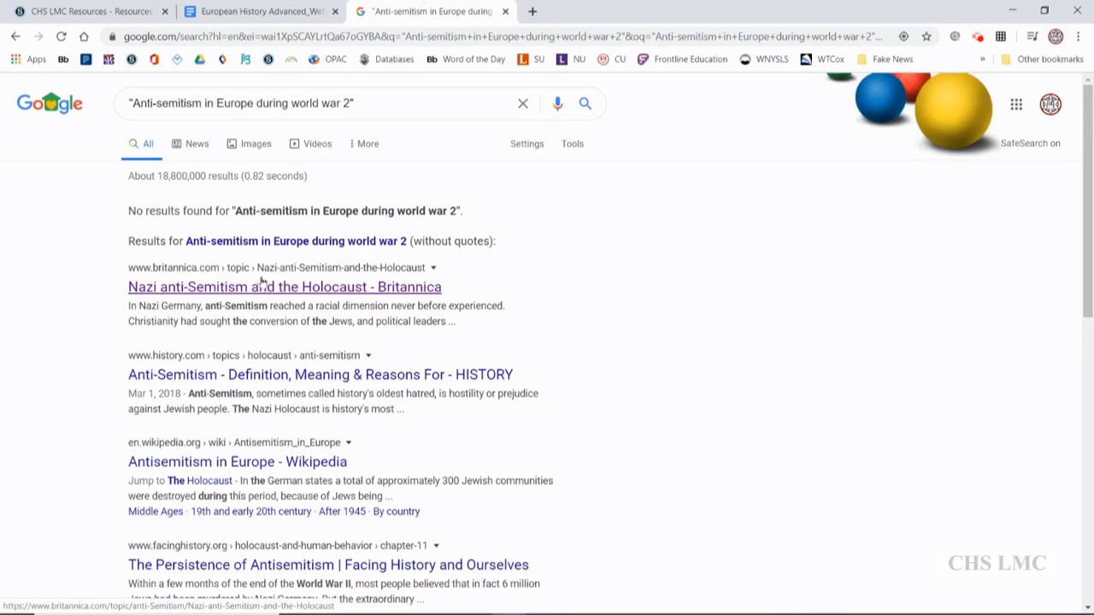
# Step: Scroll the exact-phrase search results down and back up to review them
pyautogui.scroll(-2, 588, 433)
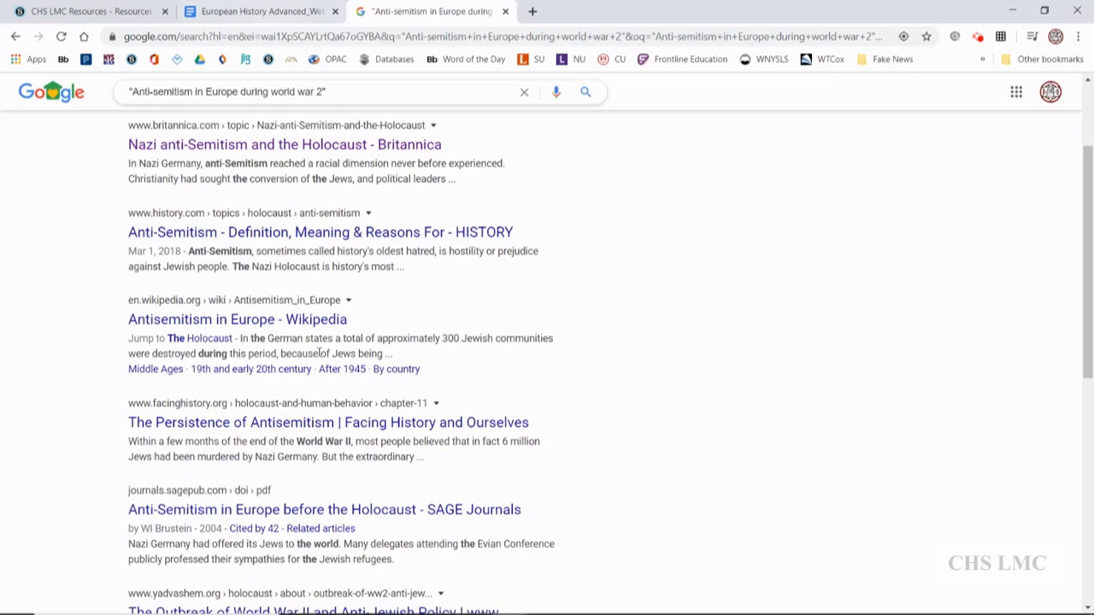
pyautogui.scroll(2, 786, 415)
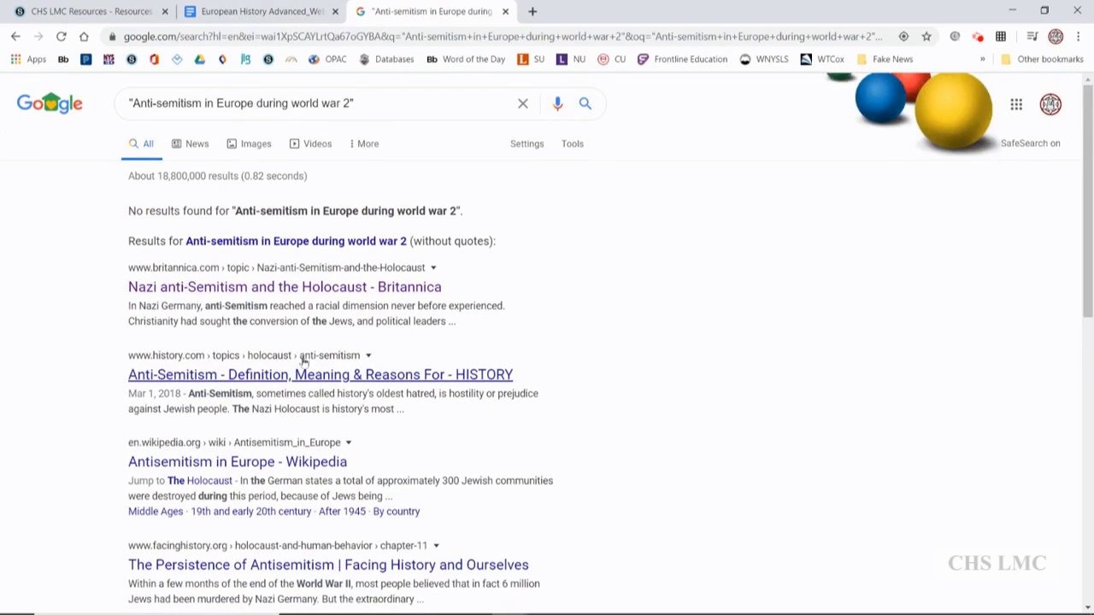